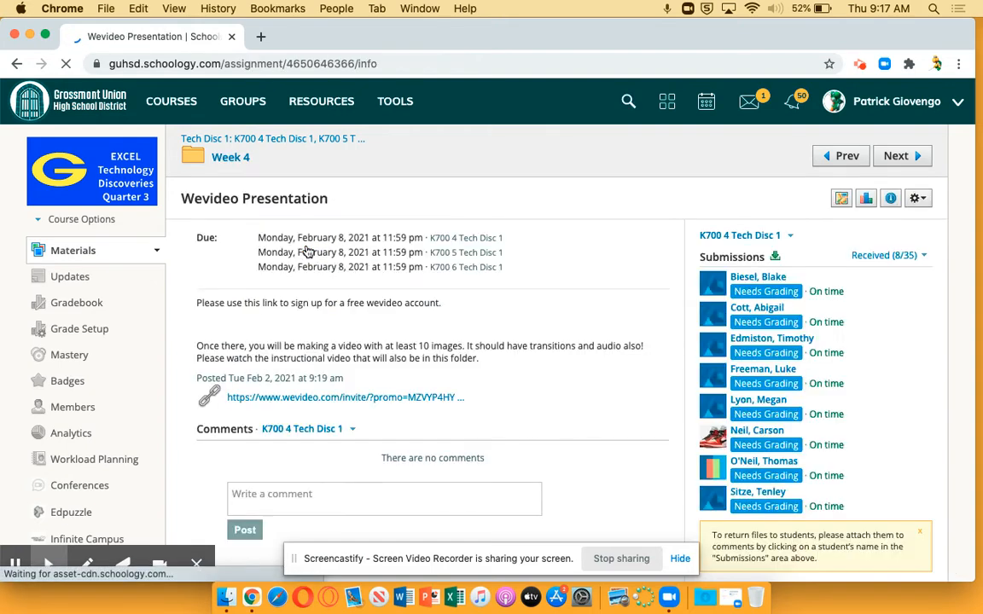
# Step: Open the assignment's WeVideo invite link and join GUHSD with the existing account, signing in through the teacher's Google account
pyautogui.click(361, 399)
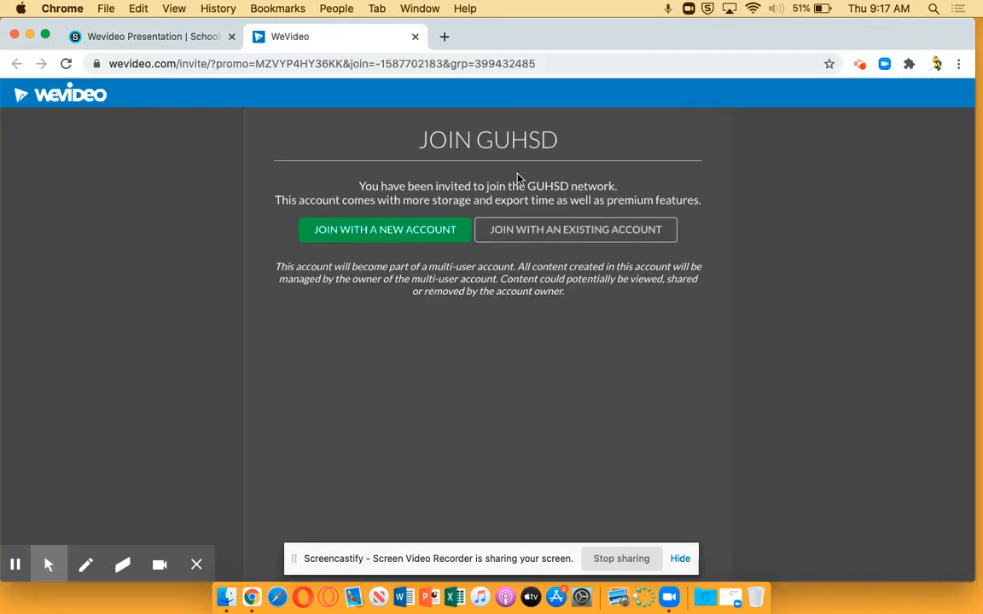
pyautogui.click(594, 232)
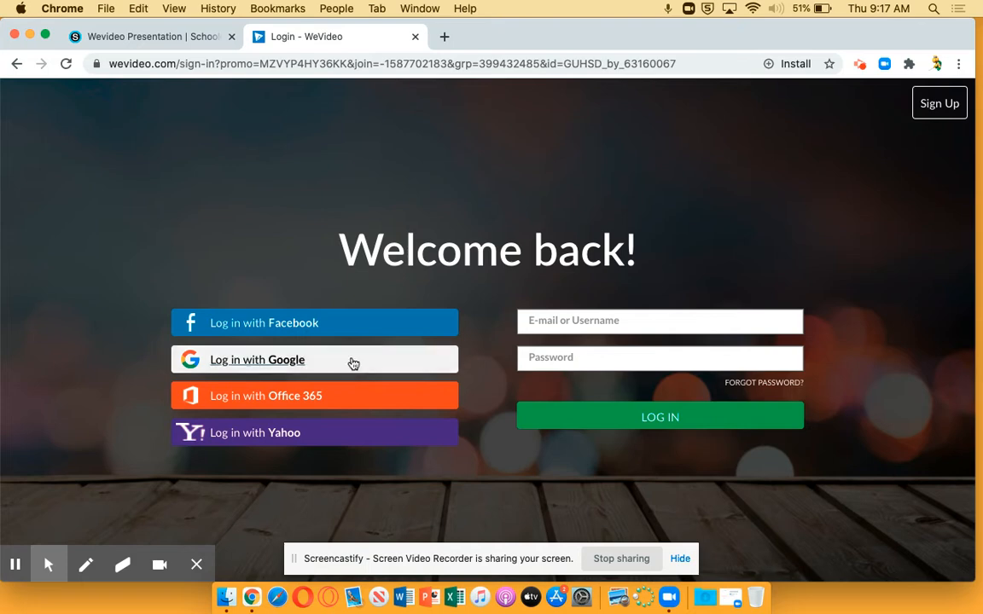
pyautogui.click(282, 360)
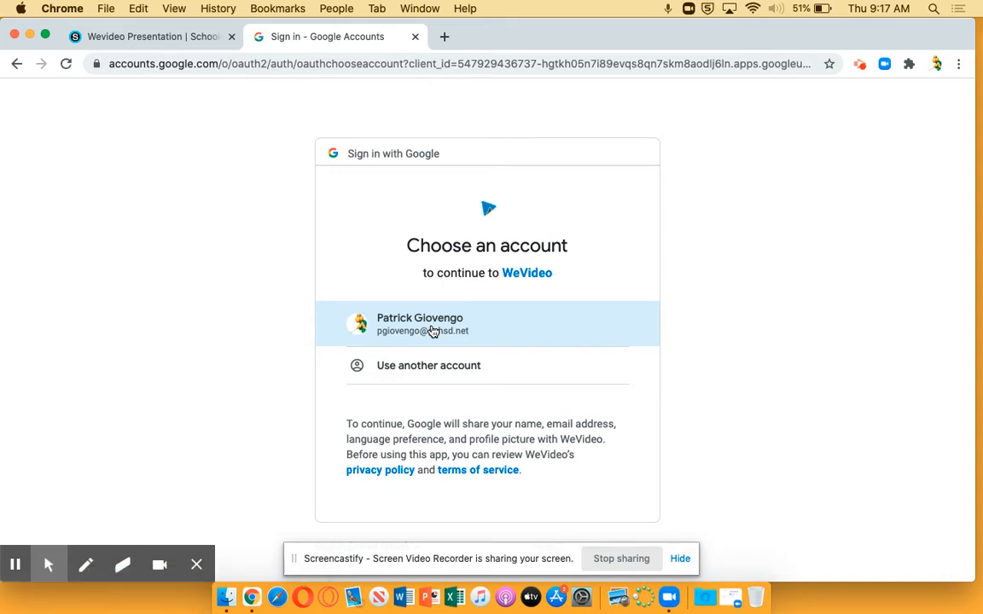
pyautogui.click(436, 329)
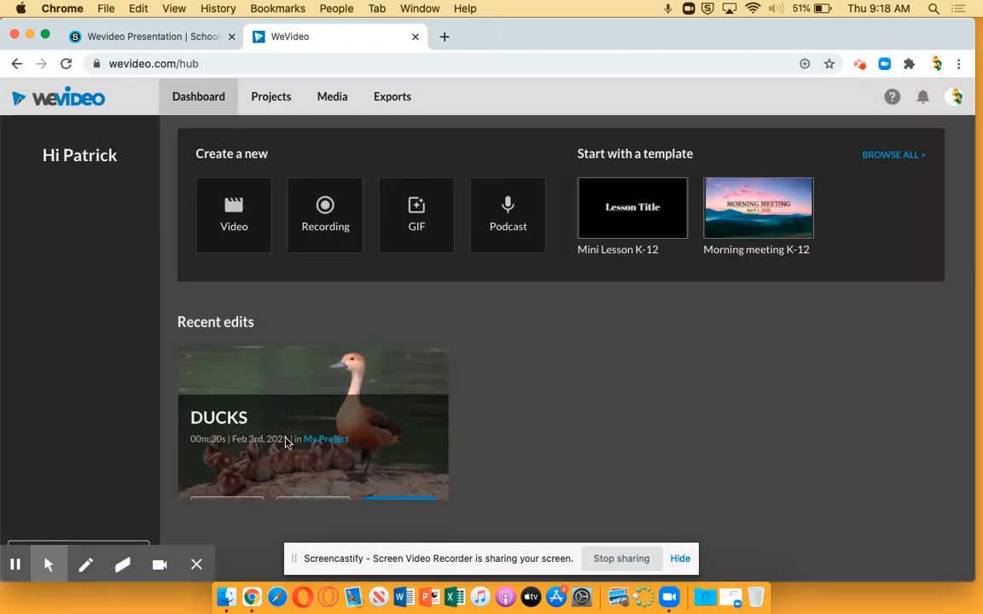
# Step: Delete the DUCKS edit from the recent edits and start a new video edit saved in My Project
pyautogui.click(227, 474)
pyautogui.click(588, 395)
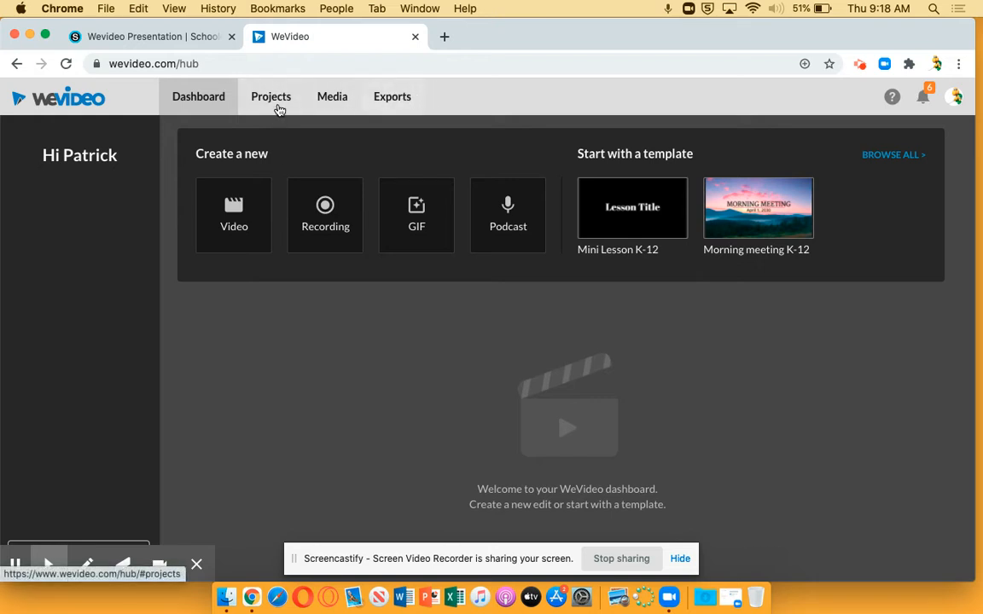
pyautogui.click(243, 230)
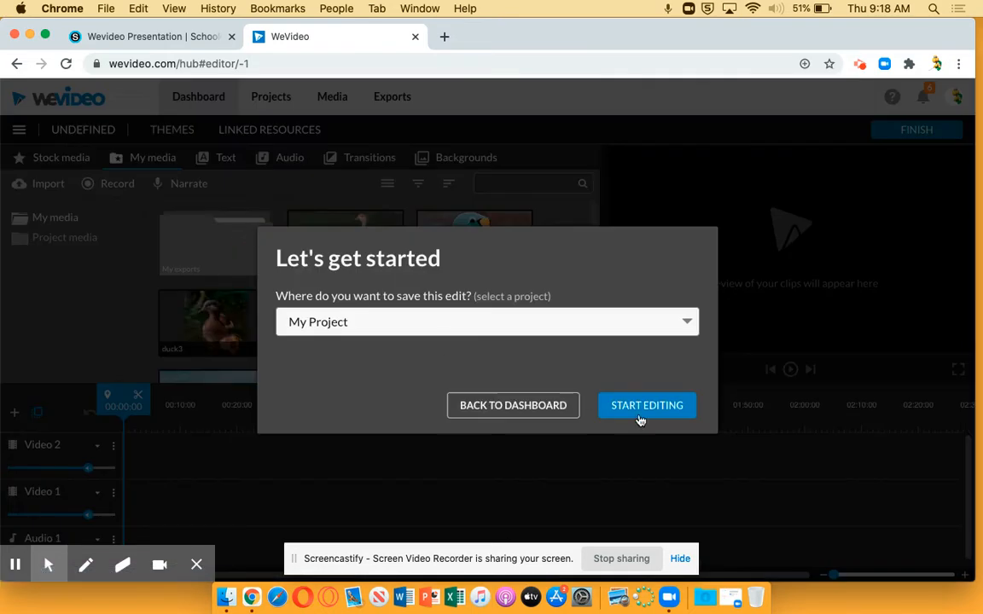
pyautogui.click(642, 407)
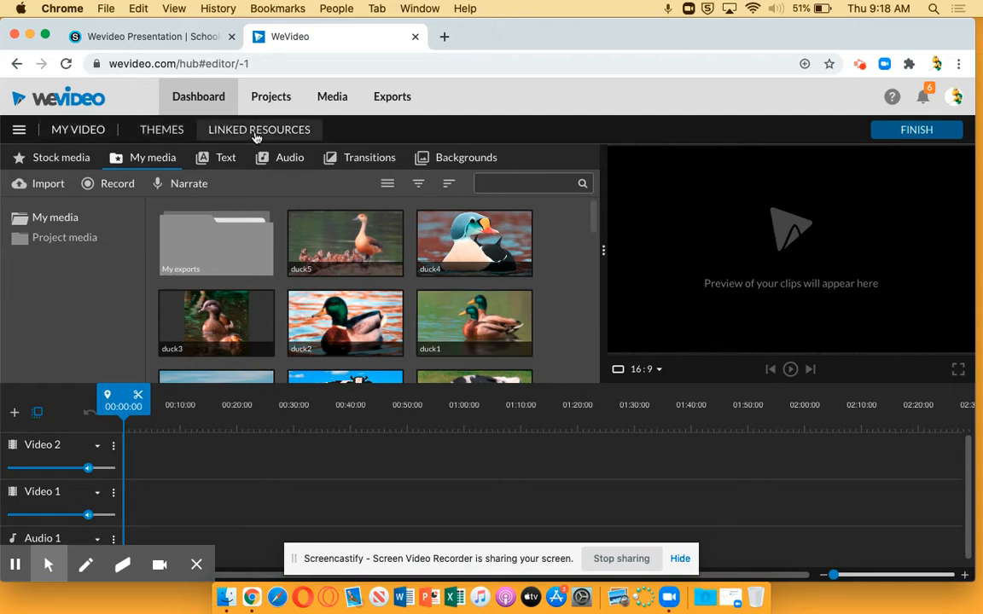
pyautogui.click(18, 131)
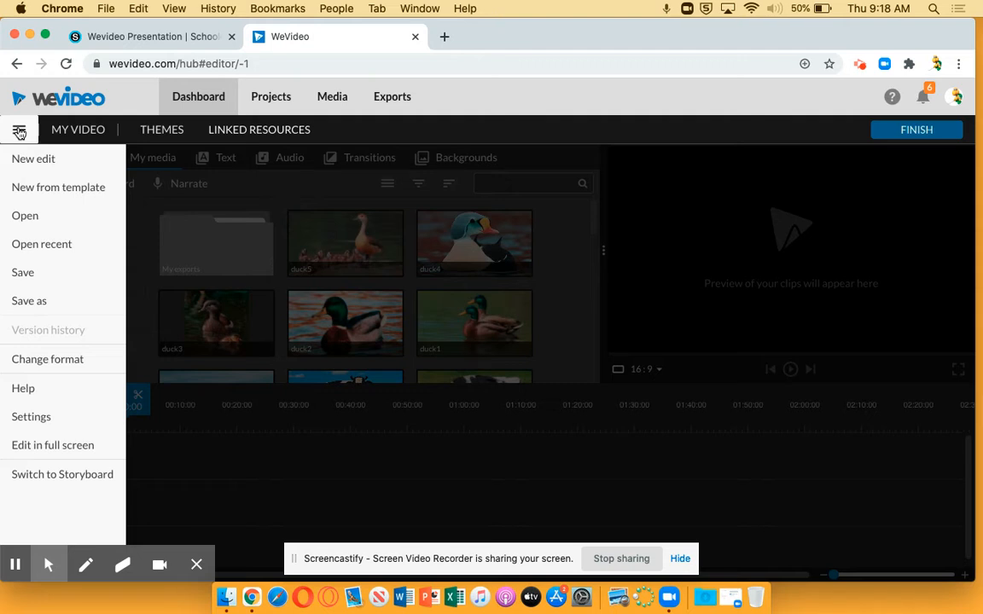
pyautogui.click(19, 131)
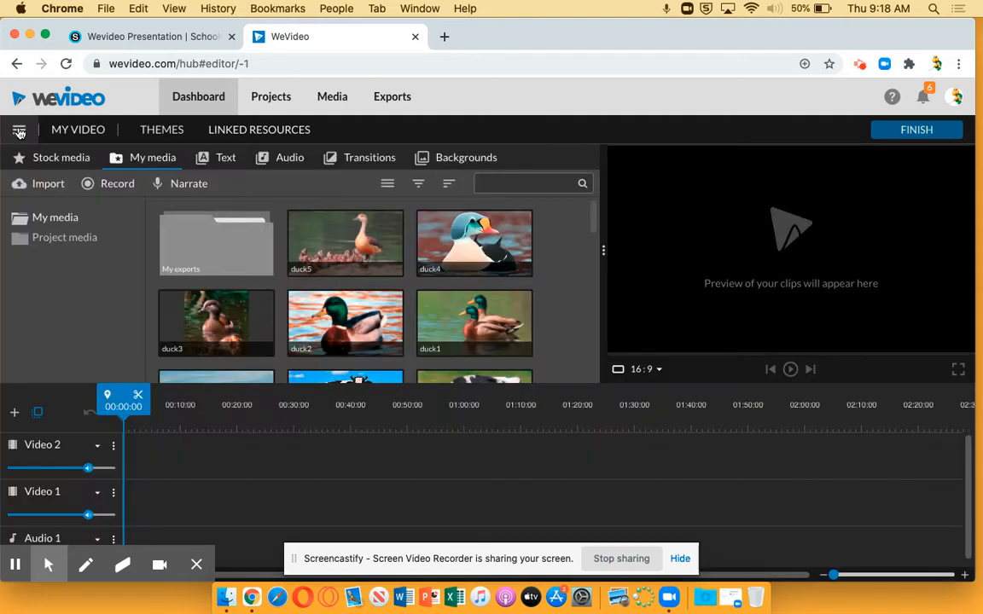
# Step: Search the stock media for "chemistry" and look through the clips
pyautogui.click(67, 169)
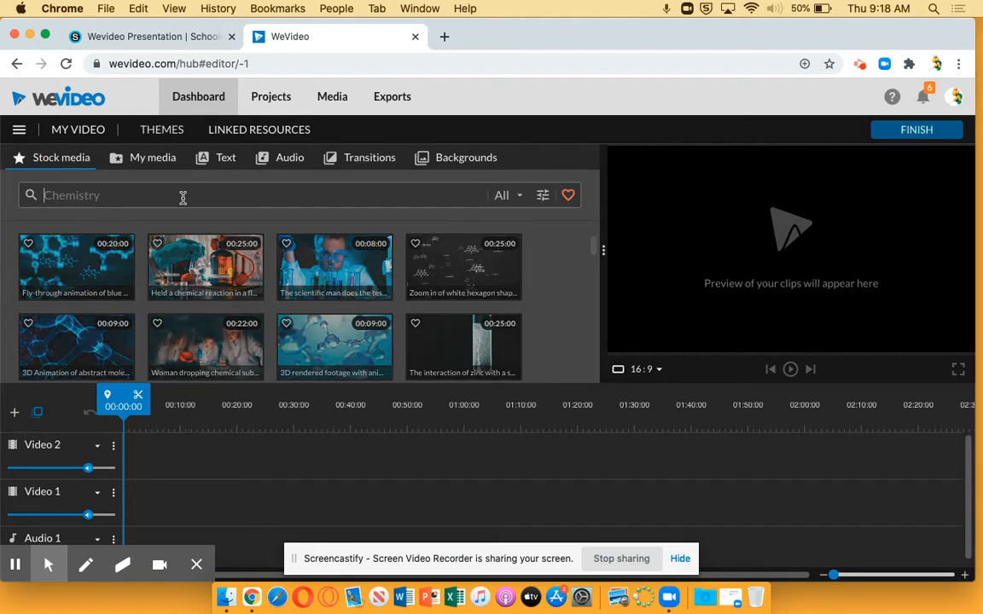
pyautogui.click(128, 196)
pyautogui.write('chem')
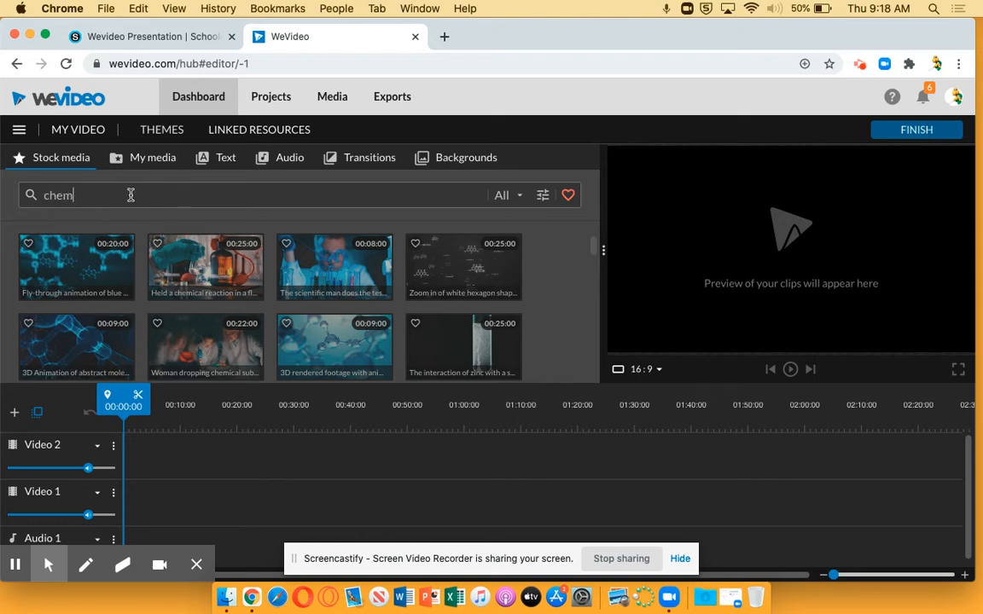
pyautogui.write('istry')
pyautogui.press('Return')
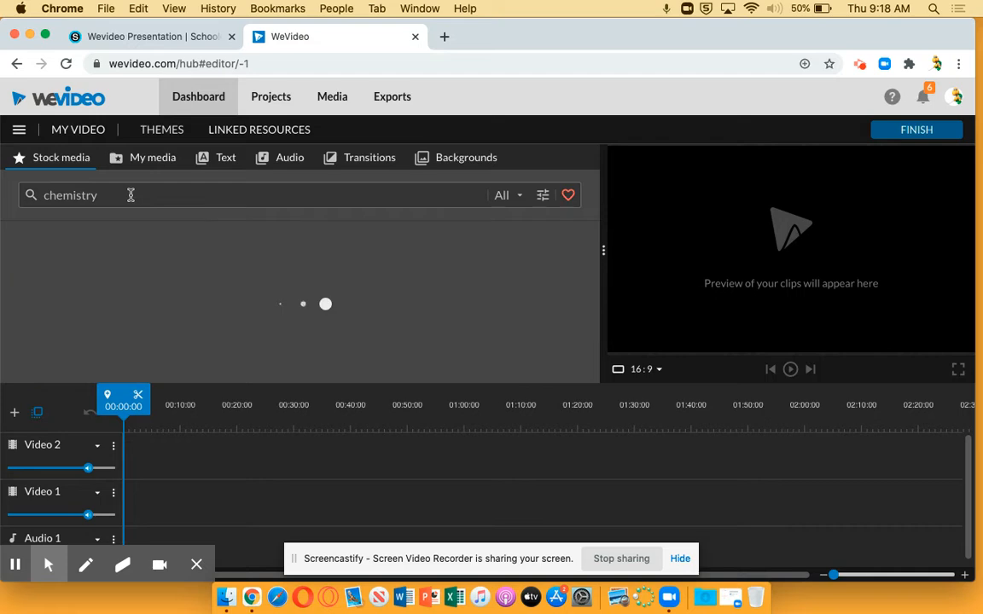
pyautogui.scroll(-10, 295, 294)
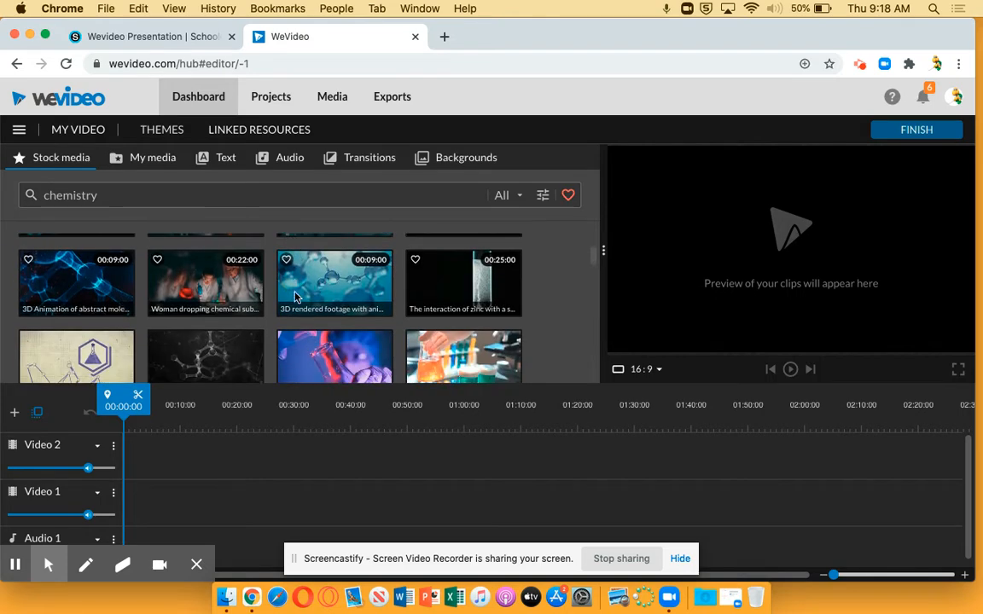
pyautogui.scroll(-2, 295, 293)
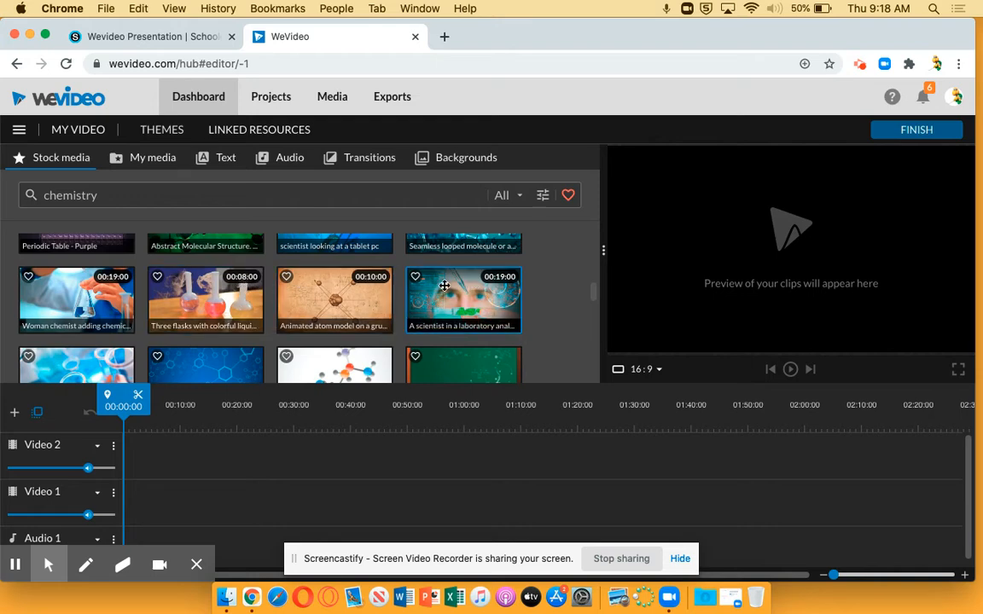
# Step: Look through the uploaded images in My media and the motion title templates
pyautogui.click(156, 162)
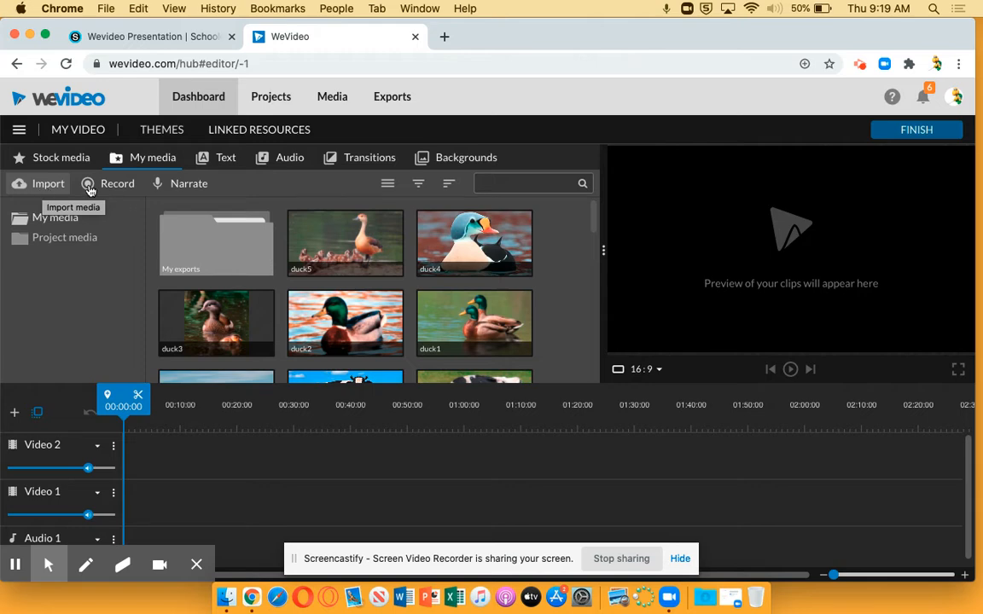
pyautogui.scroll(-10, 402, 297)
pyautogui.scroll(-2, 402, 297)
pyautogui.scroll(12, 402, 297)
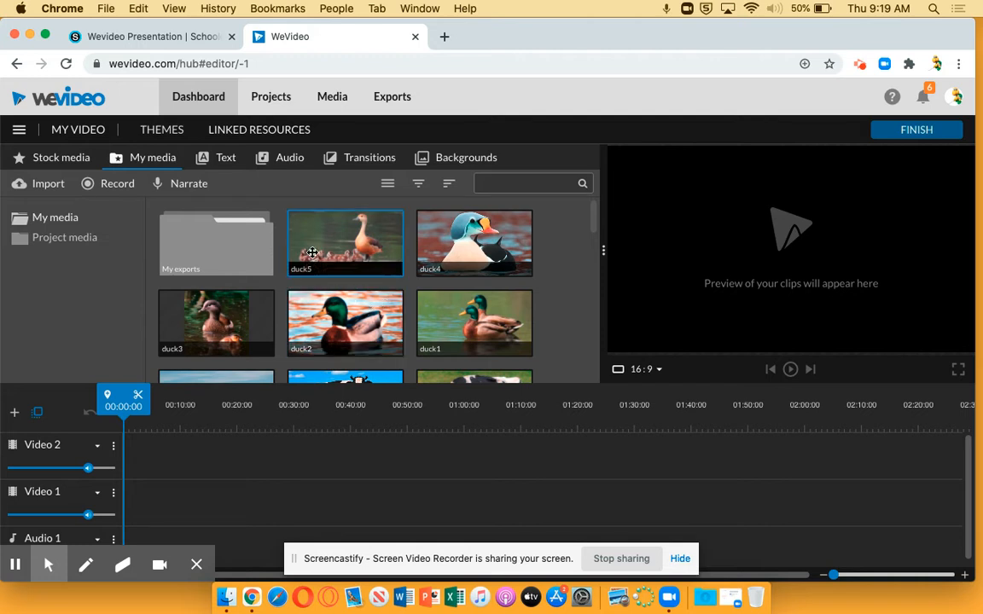
pyautogui.click(221, 161)
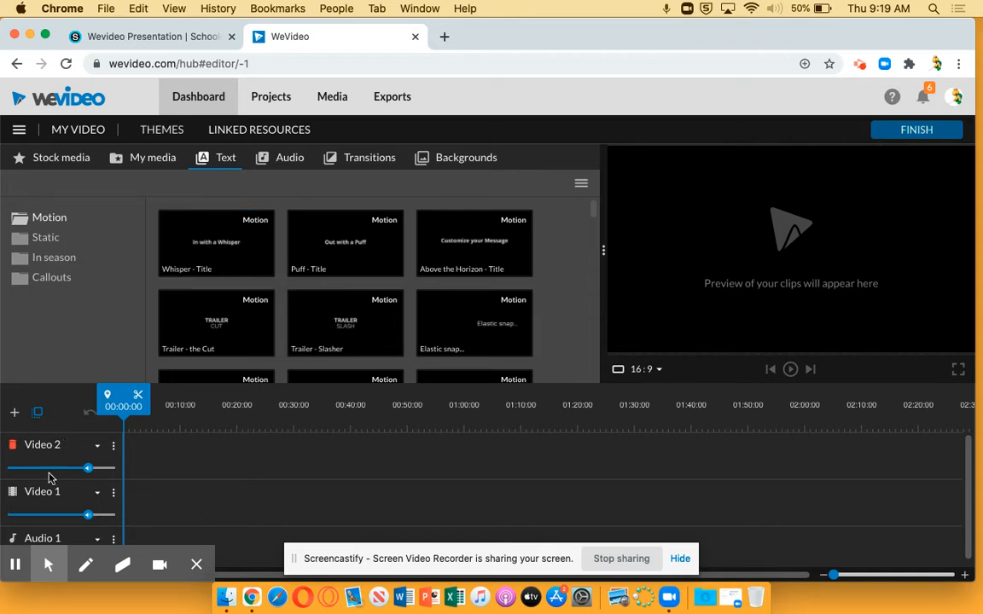
# Step: Preview the free music tracks Inspiration and Moment Of Inspiration, and pause the playback
pyautogui.click(291, 161)
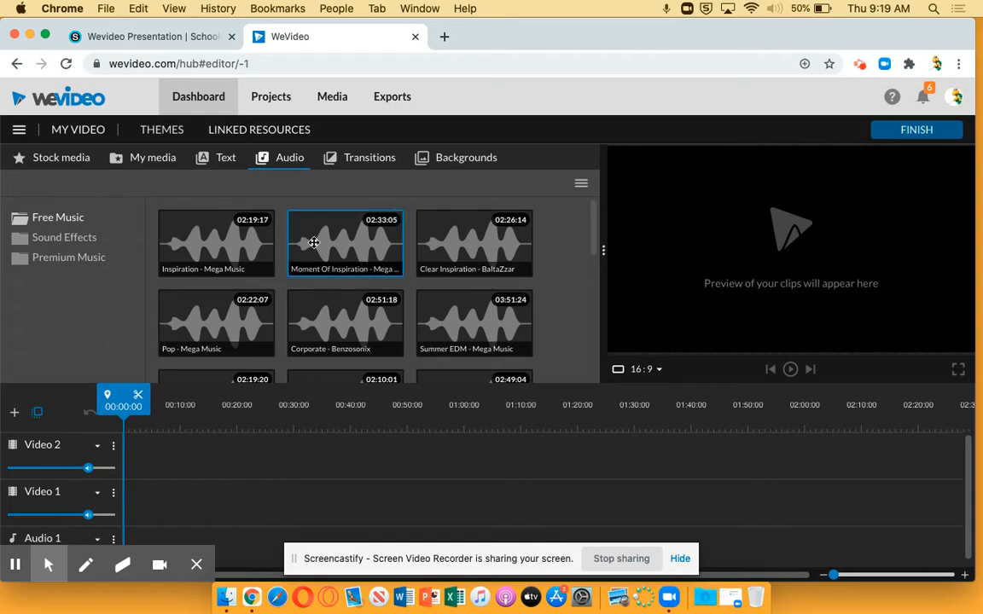
pyautogui.click(249, 249)
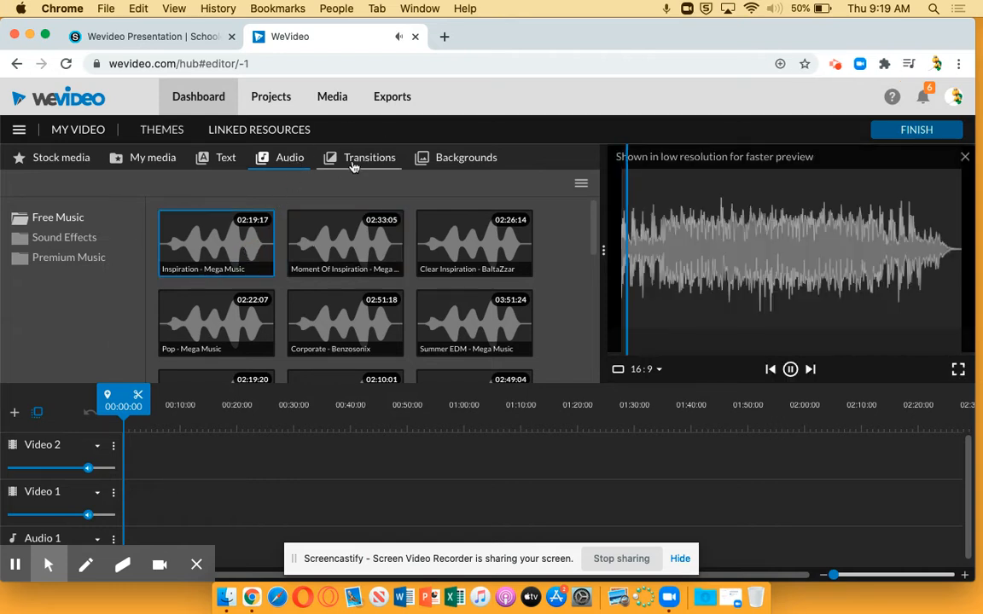
pyautogui.click(335, 251)
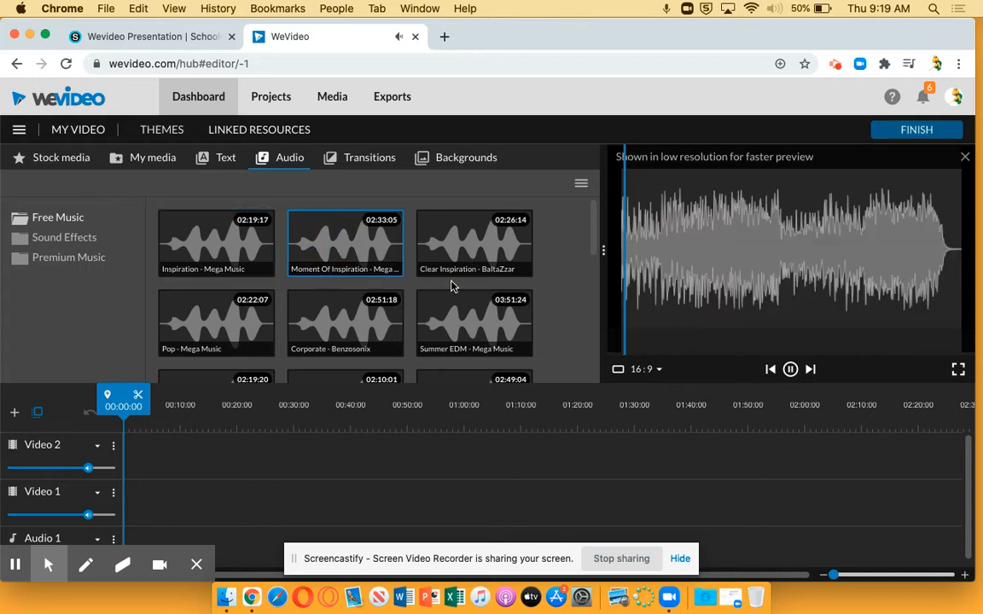
pyautogui.click(790, 369)
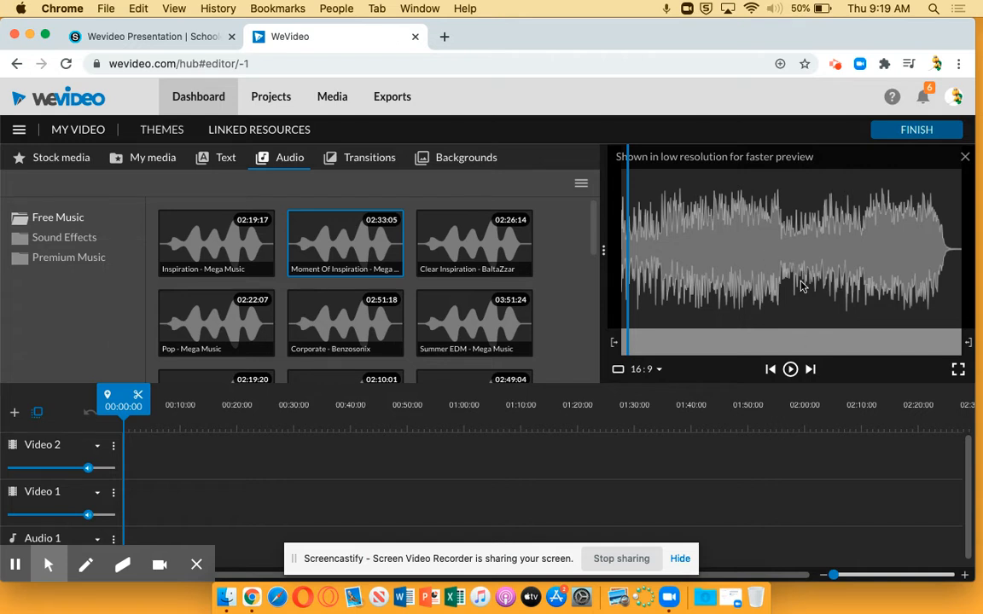
# Step: Look over the standard transitions and the available backgrounds, solid colours and frames
pyautogui.click(365, 163)
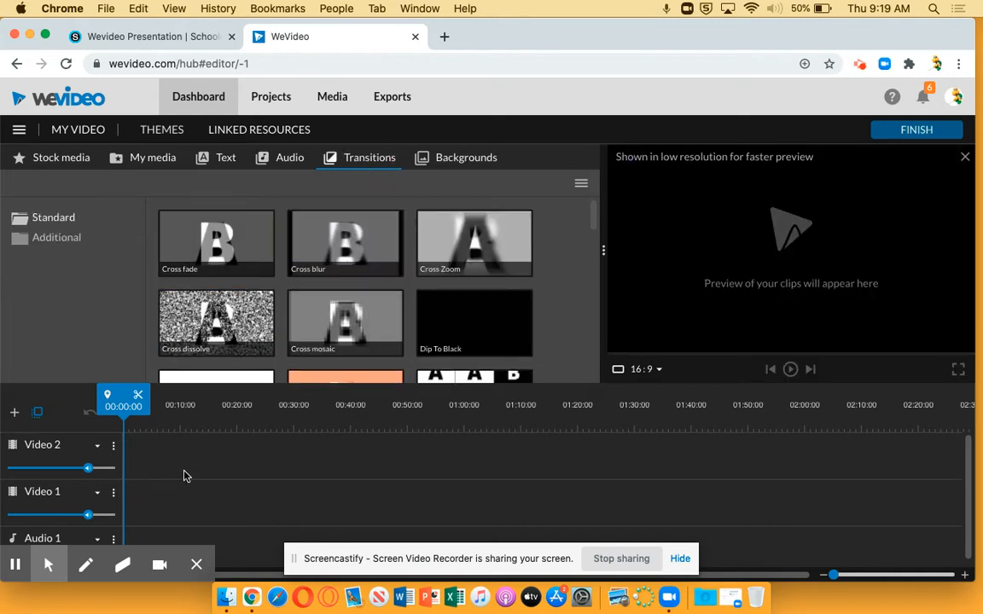
pyautogui.click(469, 162)
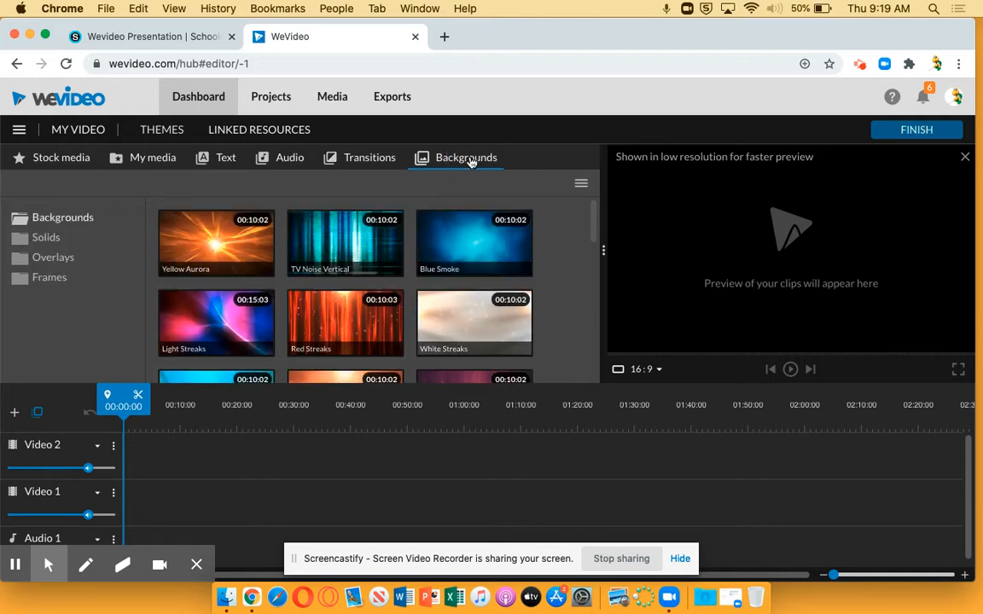
pyautogui.scroll(-5, 398, 305)
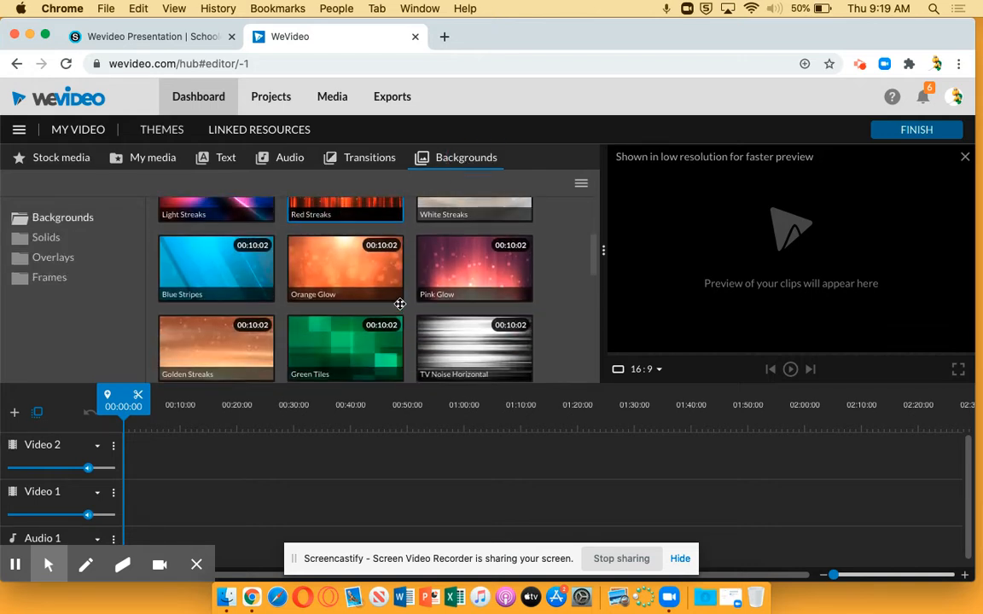
pyautogui.scroll(-3, 398, 305)
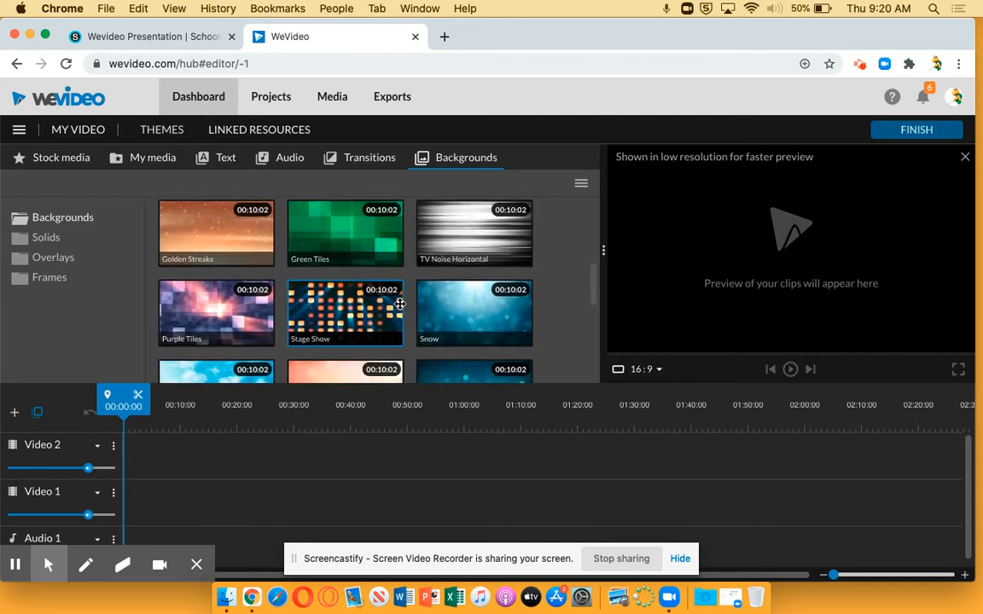
pyautogui.scroll(-8, 399, 304)
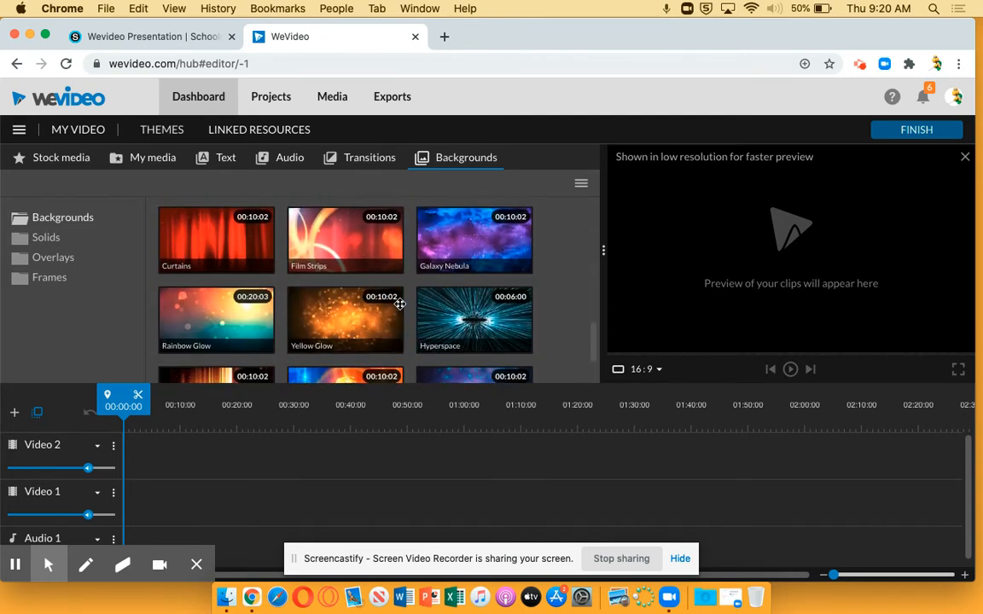
pyautogui.scroll(2, 399, 305)
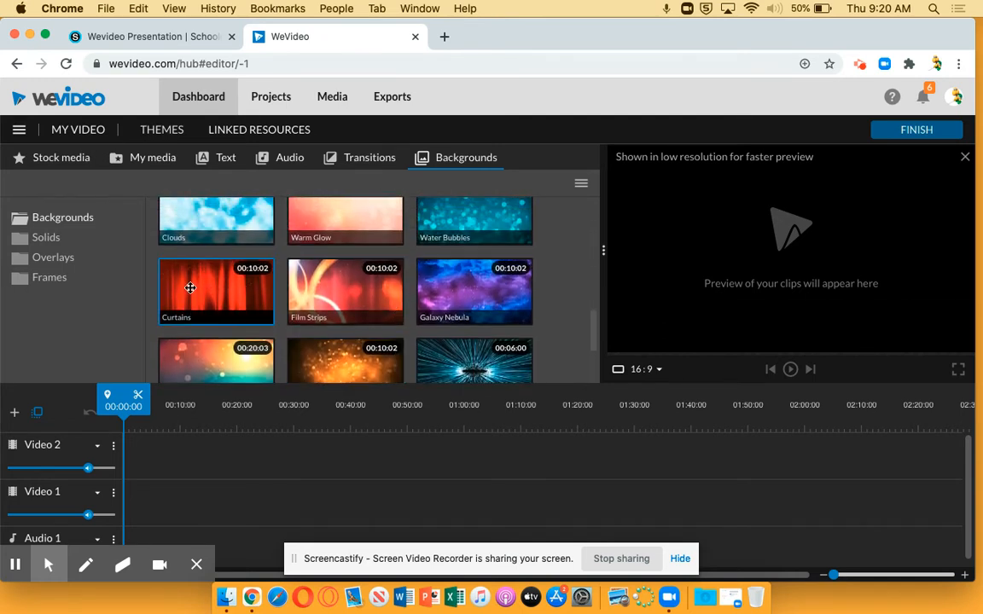
pyautogui.click(48, 242)
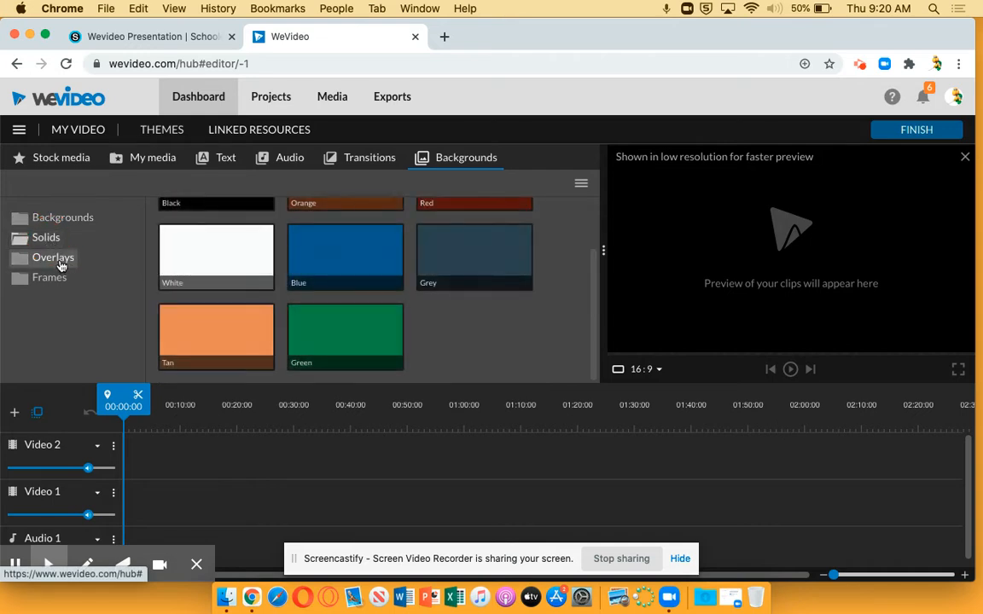
pyautogui.click(51, 277)
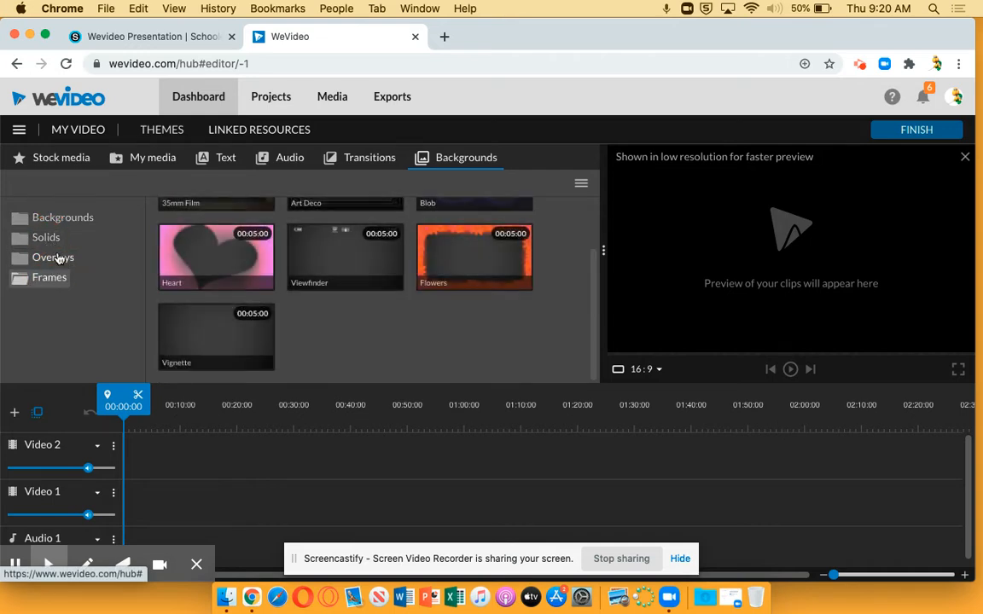
pyautogui.click(62, 217)
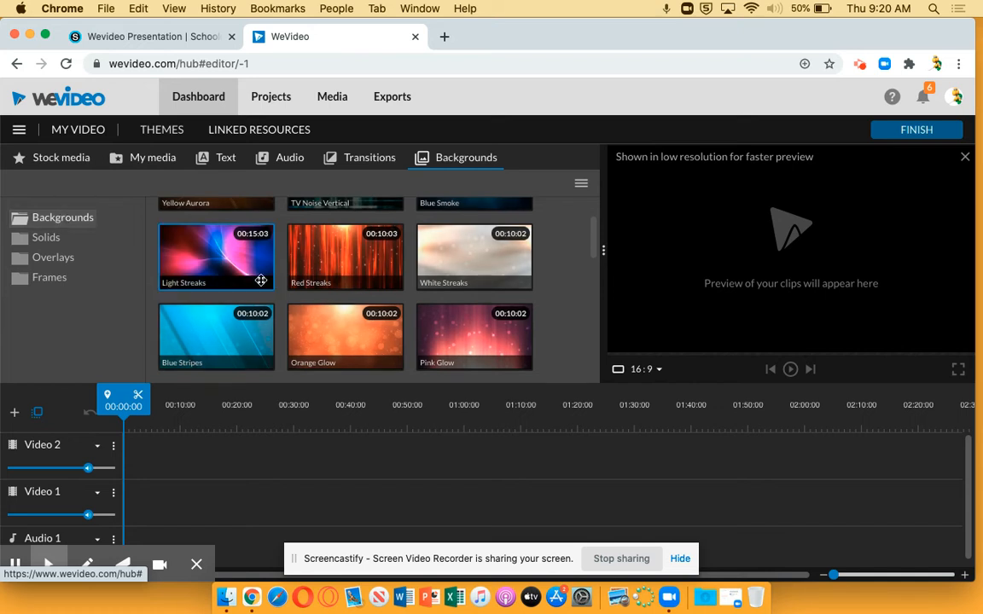
pyautogui.scroll(1, 274, 284)
pyautogui.scroll(1, 274, 284)
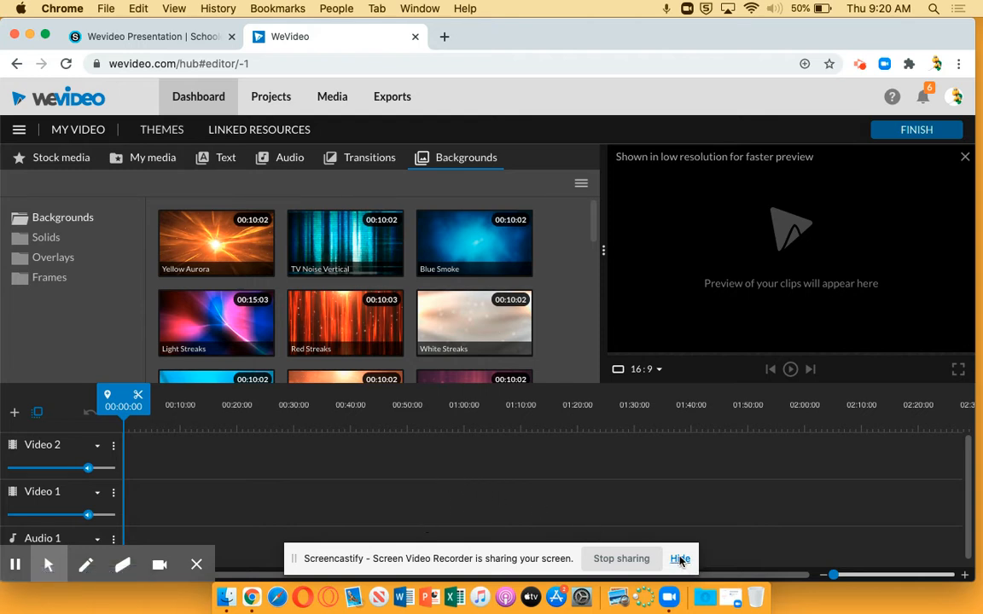
# Step: Hide the screen-sharing notice and search Google for "poaaum" in a new browser tab
pyautogui.click(680, 559)
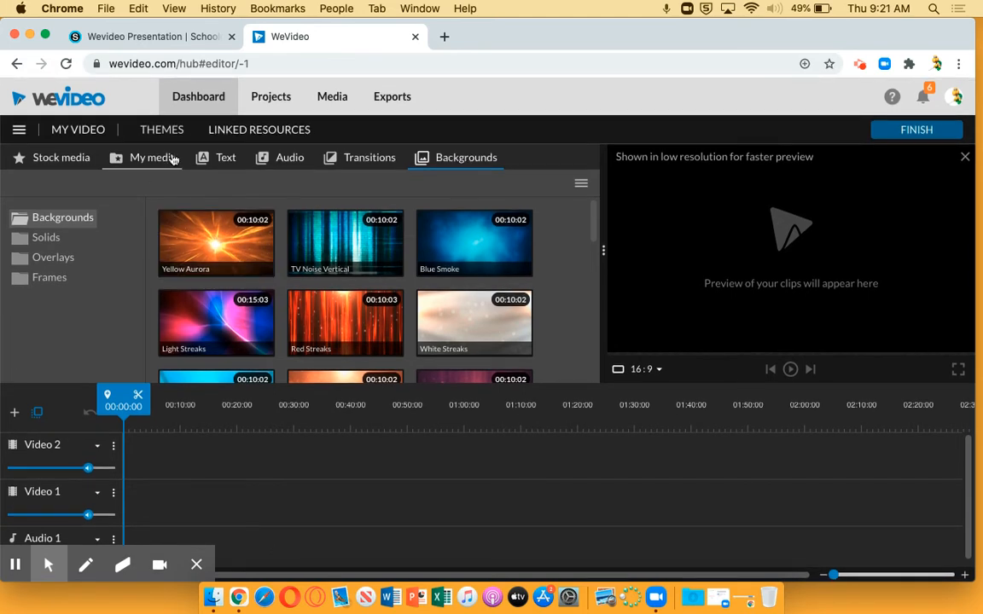
pyautogui.click(445, 43)
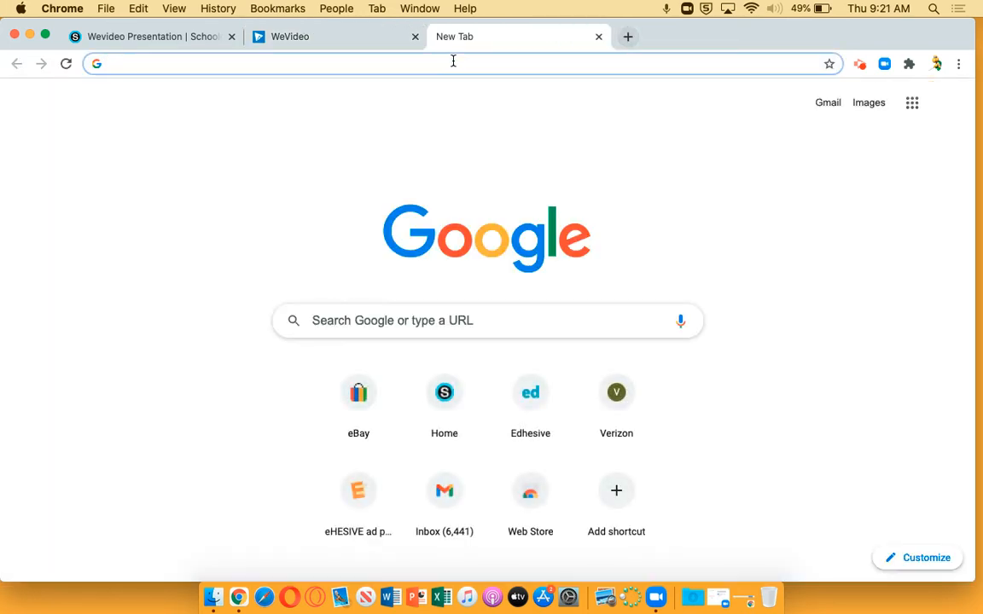
pyautogui.click(447, 66)
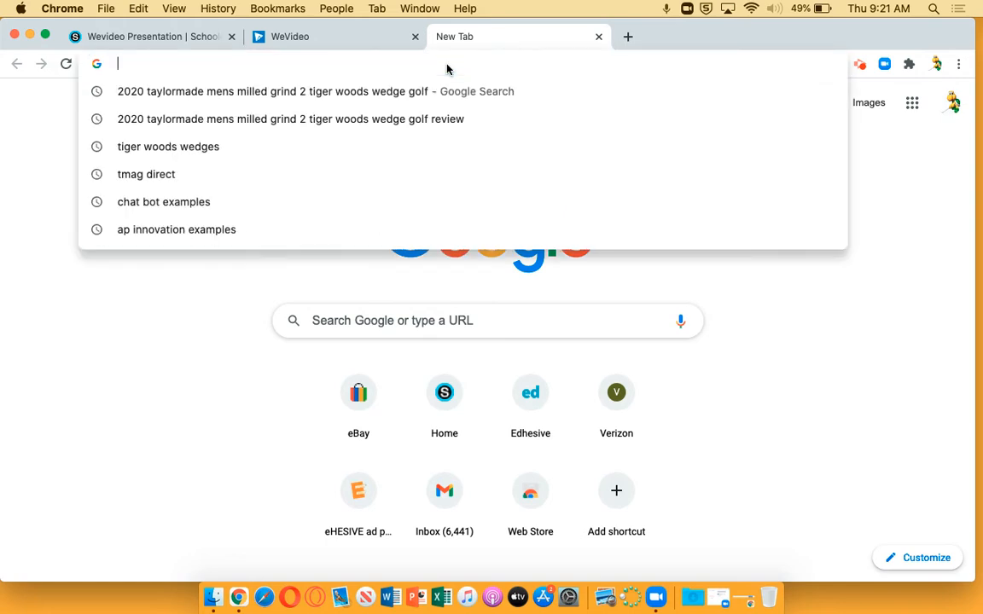
pyautogui.write('poaaum')
pyautogui.press('Return')
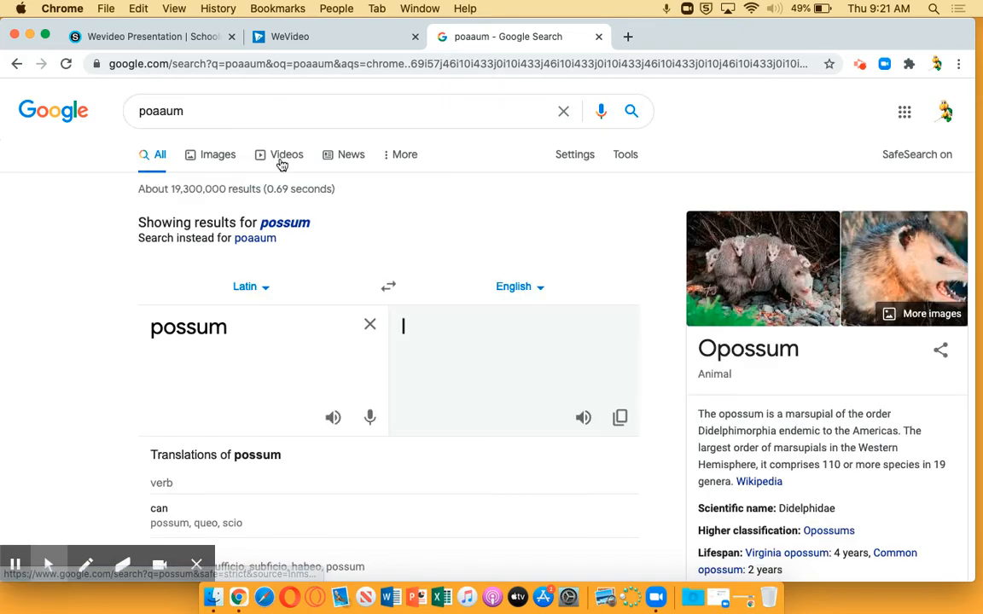
# Step: Show the image results for possum and save the Wikipedia photo of the opossum carrying its young to Downloads as pos1
pyautogui.click(217, 157)
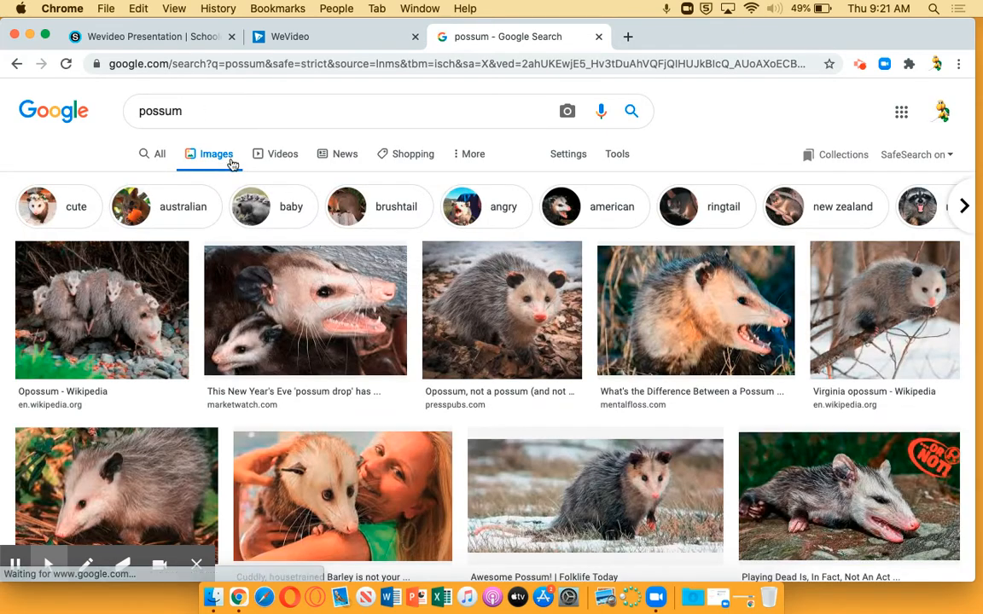
pyautogui.click(128, 300)
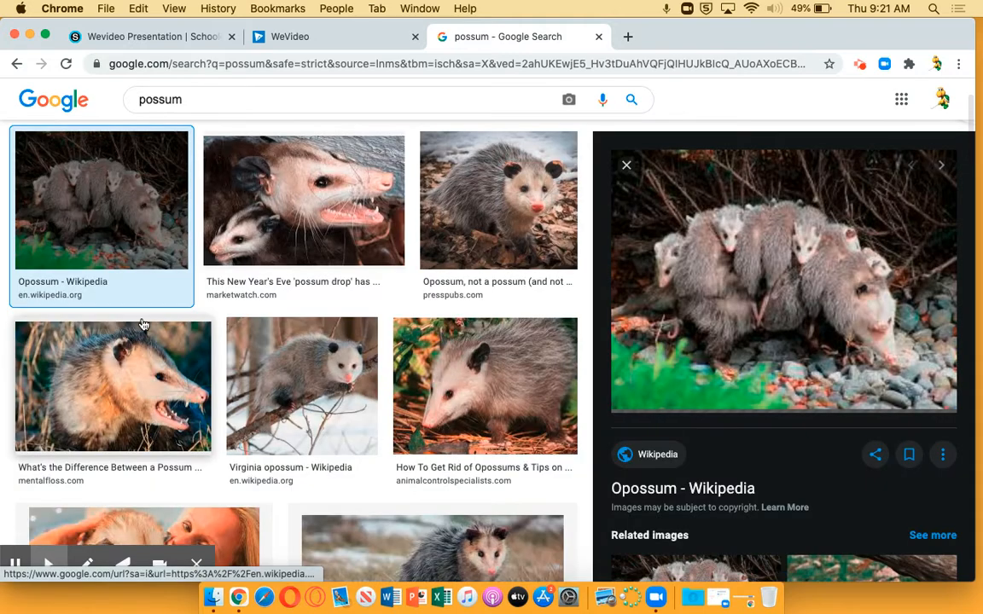
pyautogui.rightClick(782, 289)
pyautogui.click(817, 397)
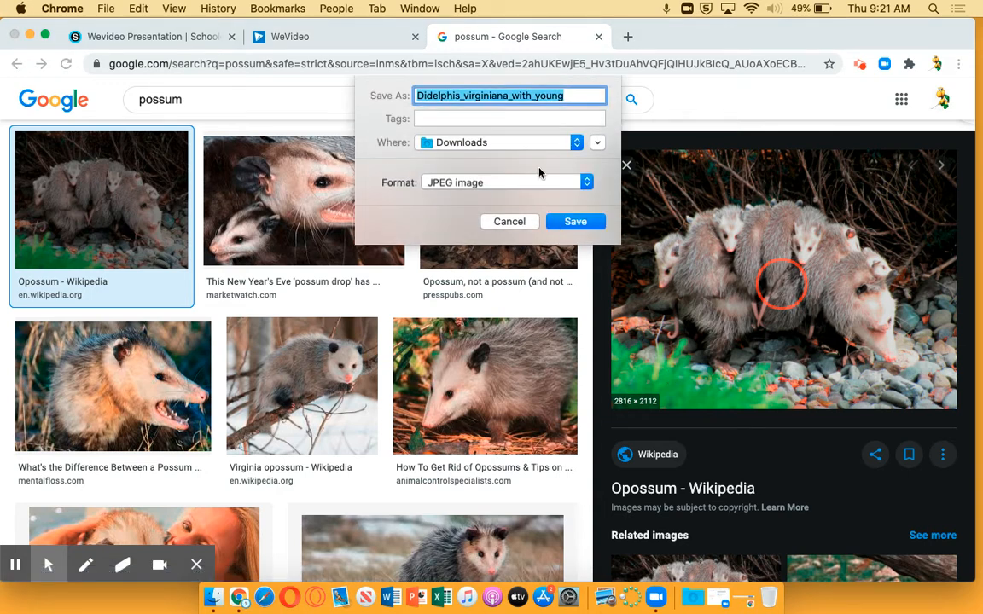
pyautogui.write('pos1')
pyautogui.press('Return')
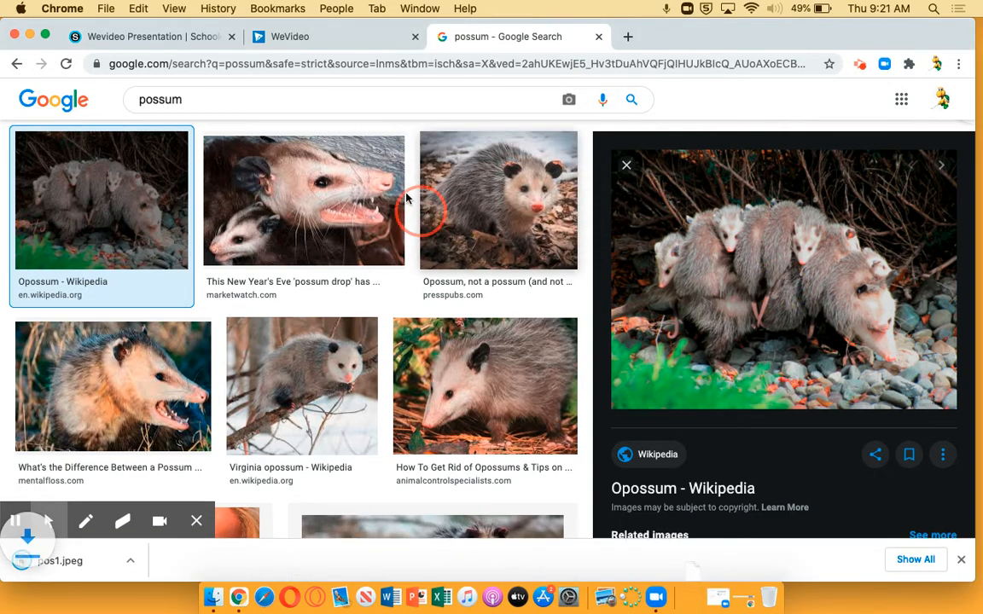
# Step: Save the presspubs.com photo of the opossum standing on dead leaves to Downloads as pos2
pyautogui.click(533, 231)
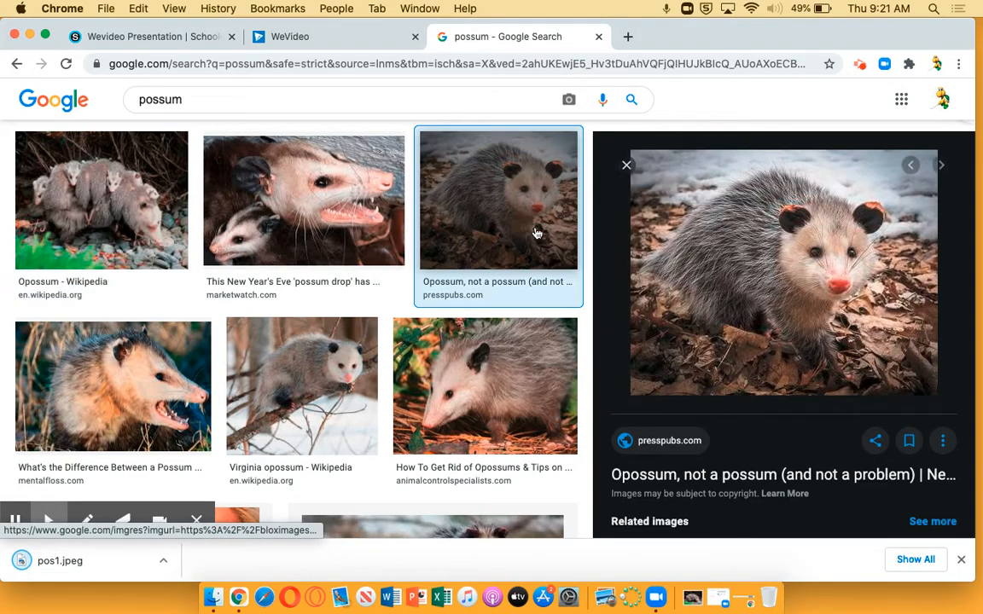
pyautogui.rightClick(716, 352)
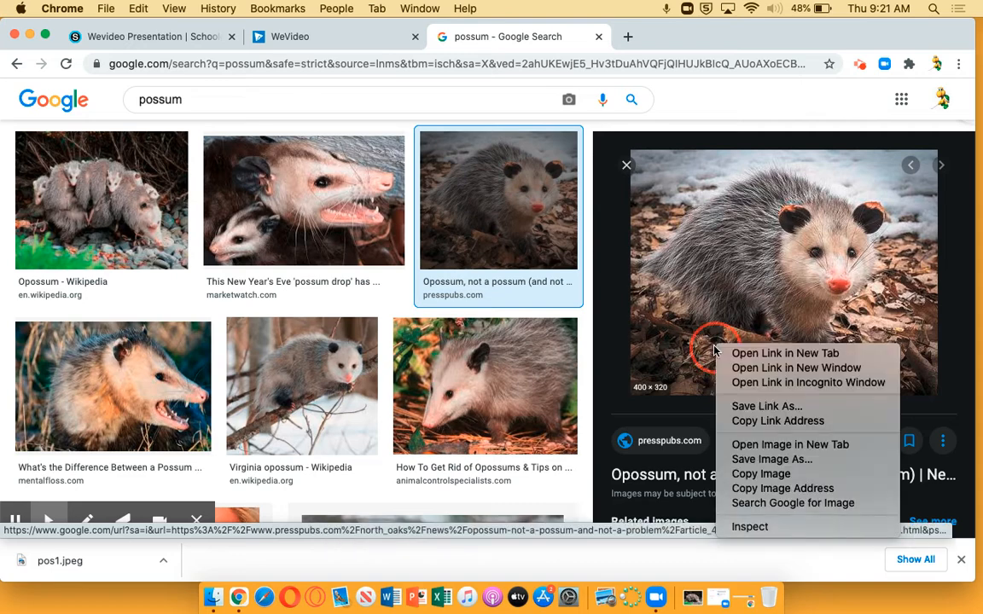
pyautogui.click(772, 460)
pyautogui.write('pos')
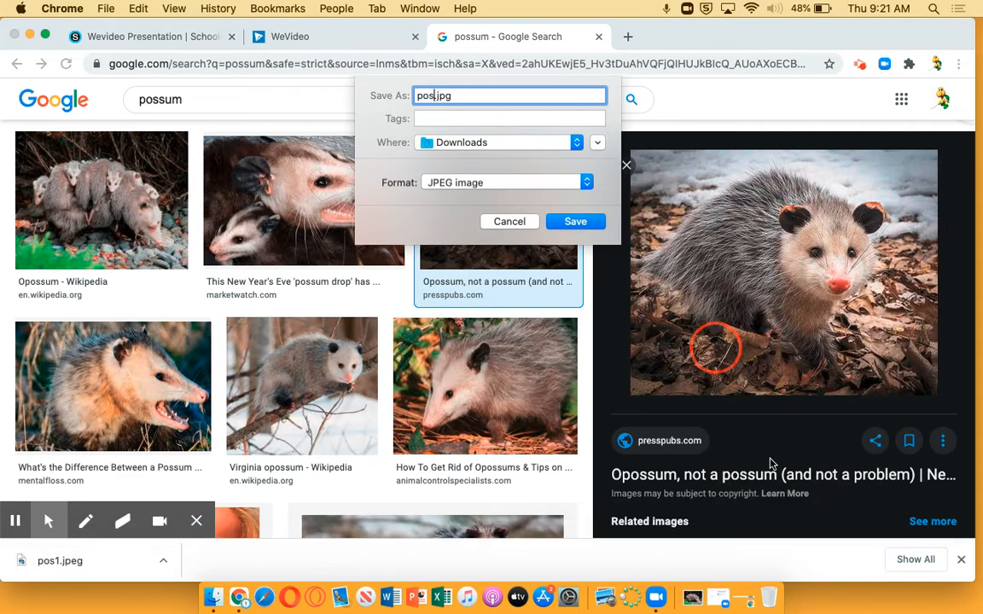
pyautogui.write('2')
pyautogui.press('Return')
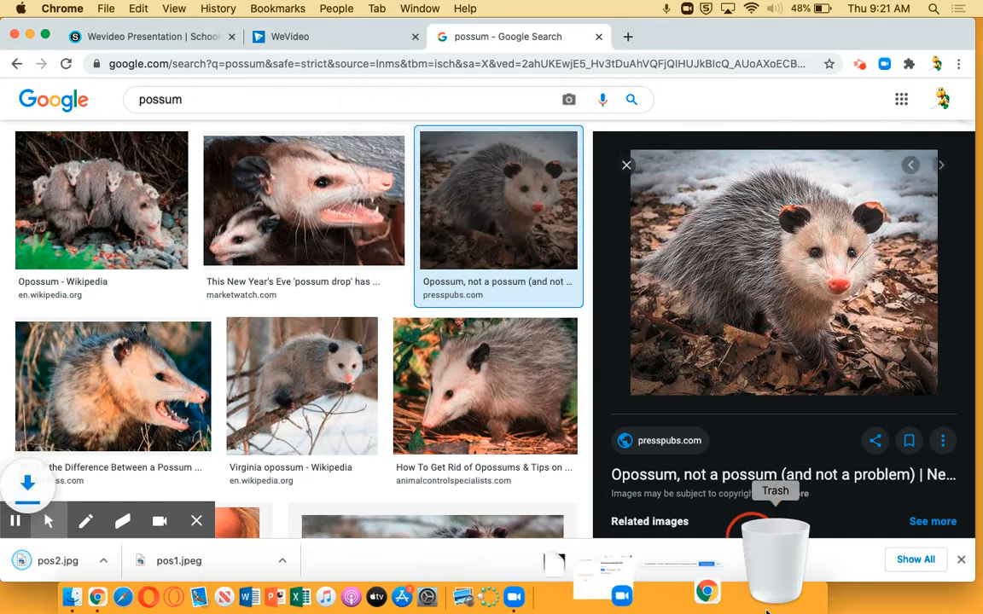
# Step: Save the Wikipedia photo of the Virginia opossum on a snowy branch to Downloads as pos3
pyautogui.click(295, 374)
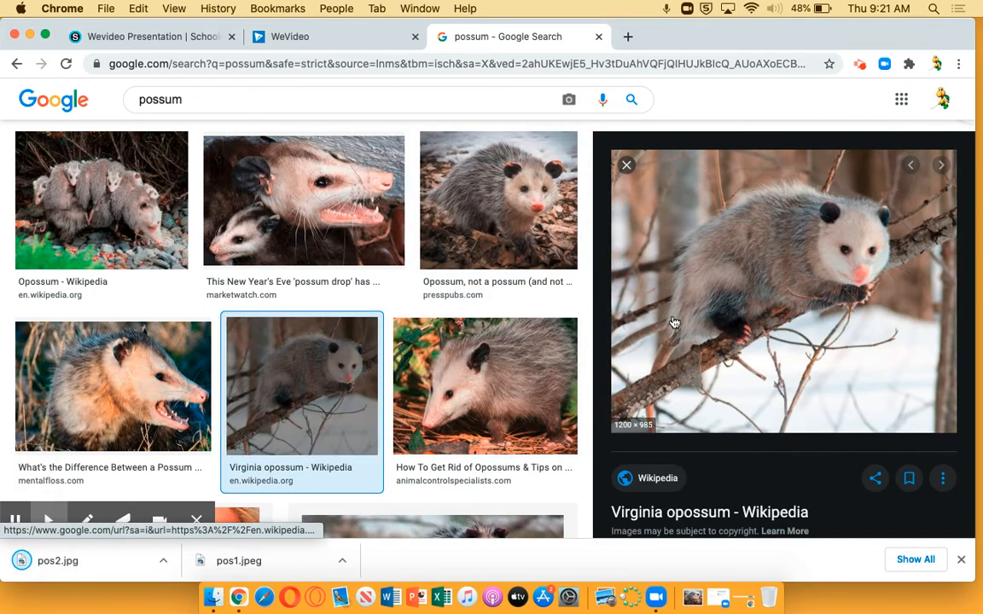
pyautogui.rightClick(747, 339)
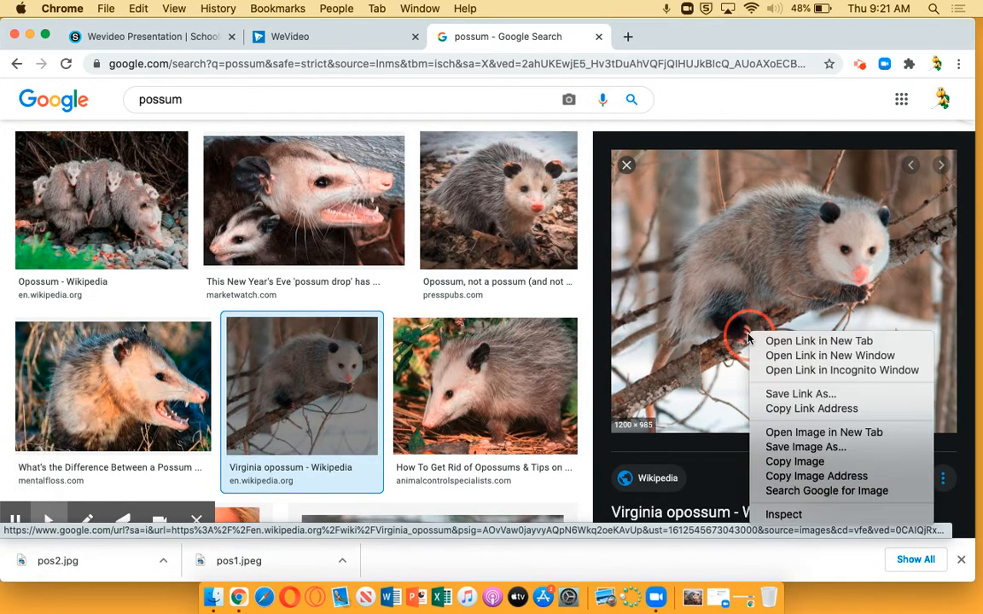
pyautogui.click(798, 447)
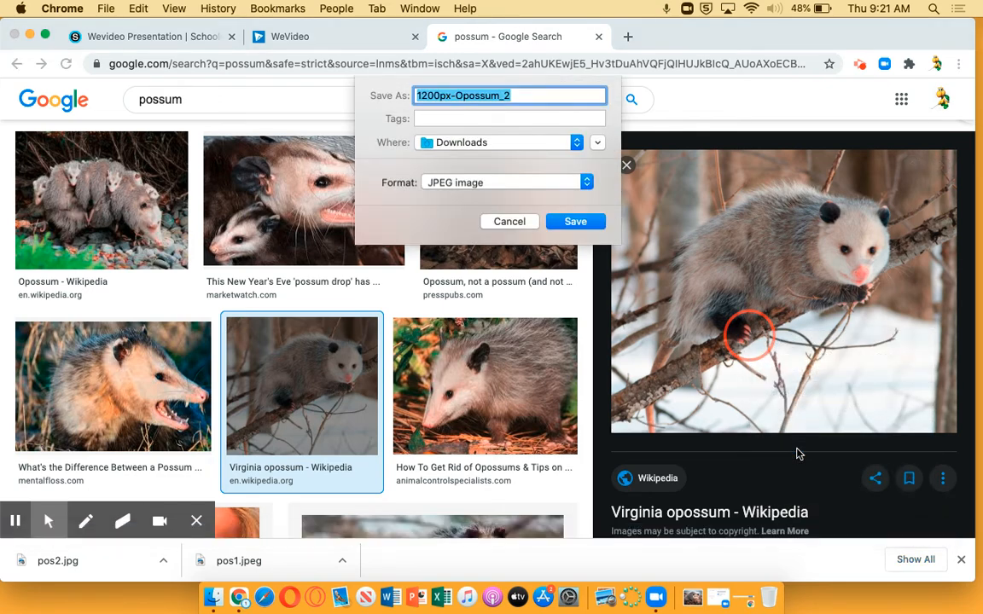
pyautogui.write('po')
pyautogui.press('Return')
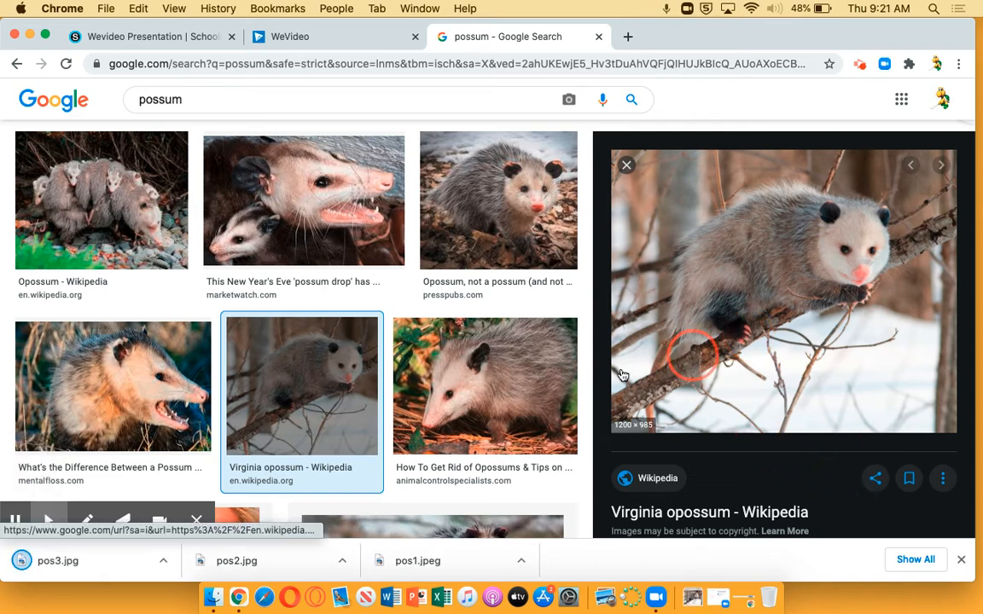
# Step: Save the "Awesome Possum!" photo from the Library of Congress Blogs to Downloads as pos4
pyautogui.scroll(-5, 496, 395)
pyautogui.click(451, 397)
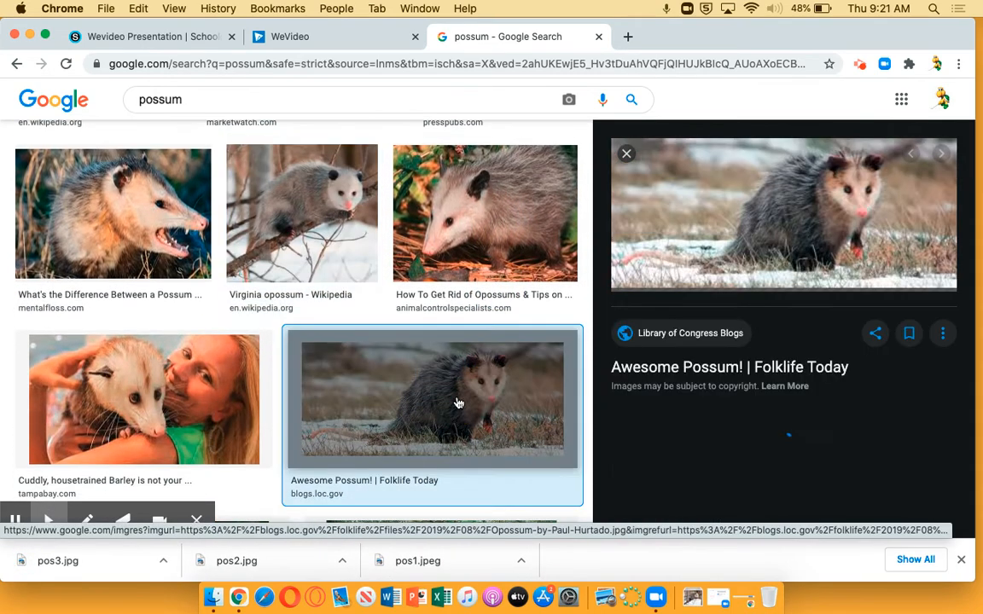
pyautogui.rightClick(773, 228)
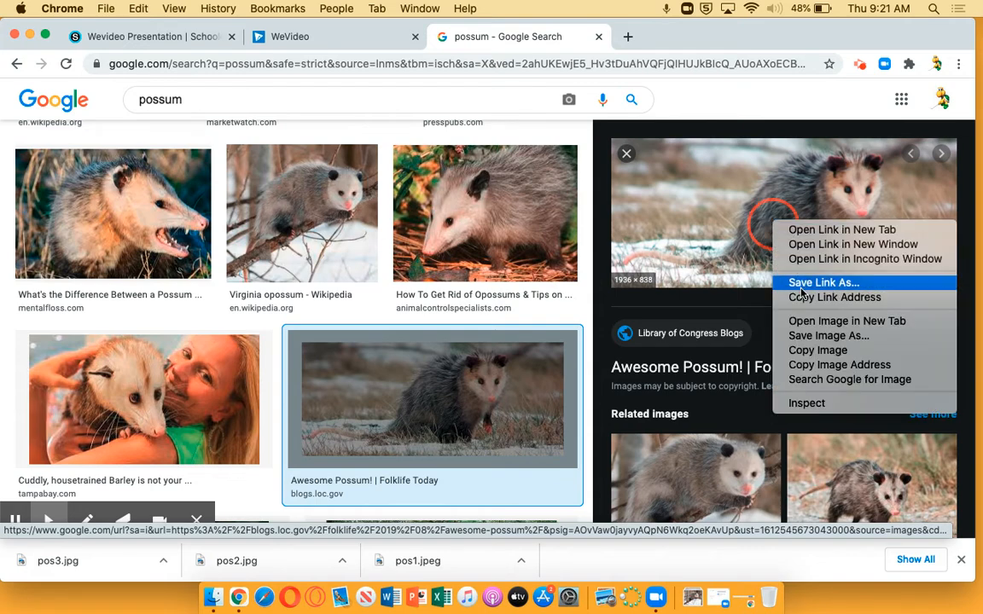
pyautogui.click(809, 336)
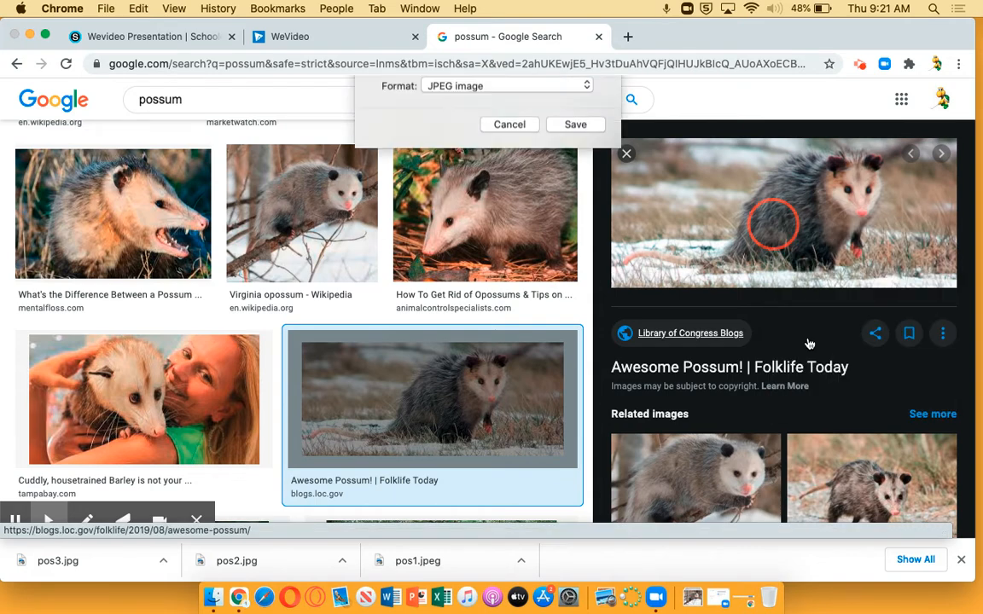
pyautogui.write('pos4')
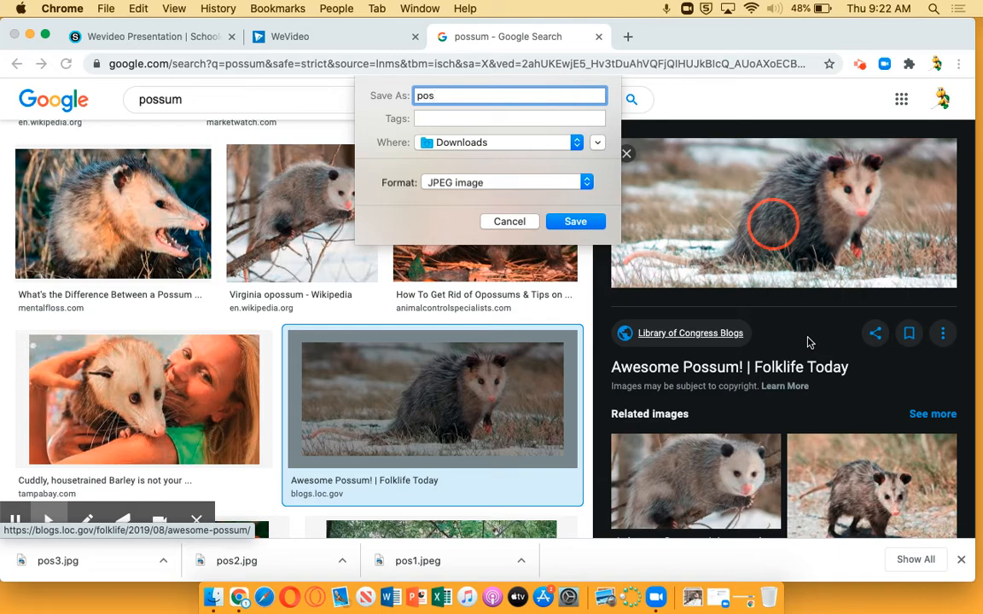
pyautogui.press('Return')
# Step: Save the Tampa Bay Times photo of the woman holding a possum to Downloads as pos5
pyautogui.scroll(-3, 576, 299)
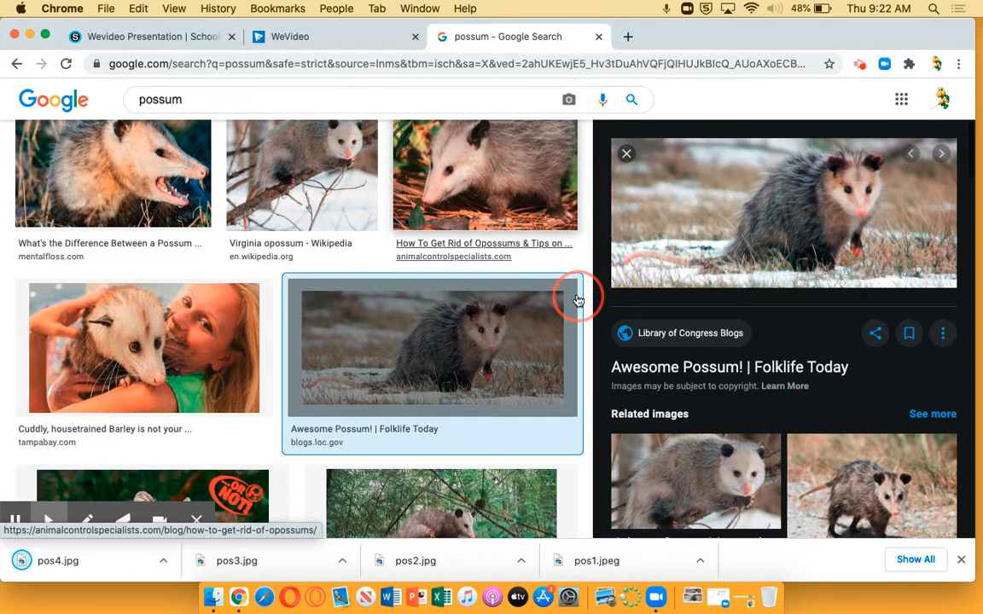
pyautogui.click(148, 285)
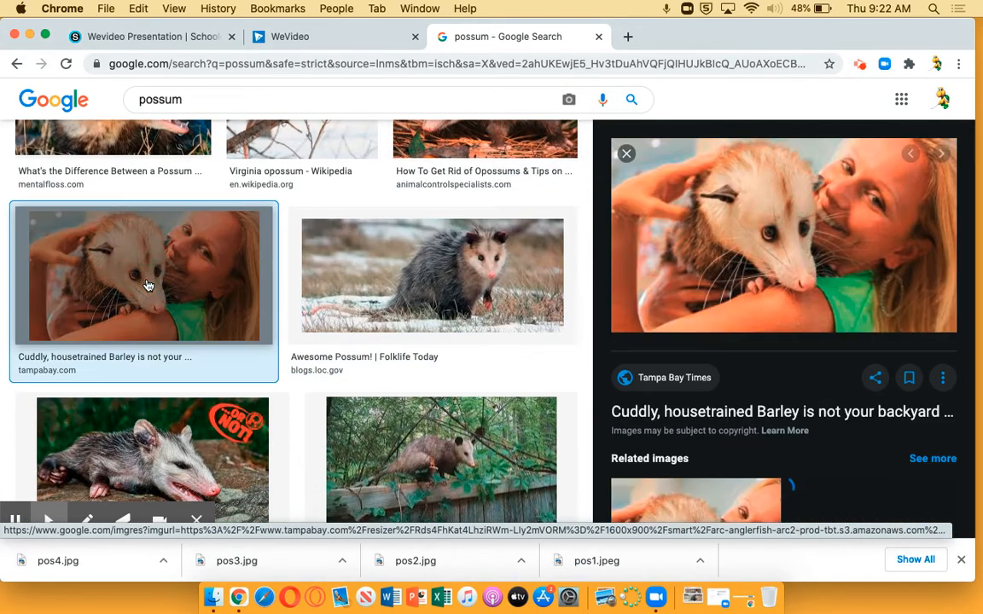
pyautogui.rightClick(799, 265)
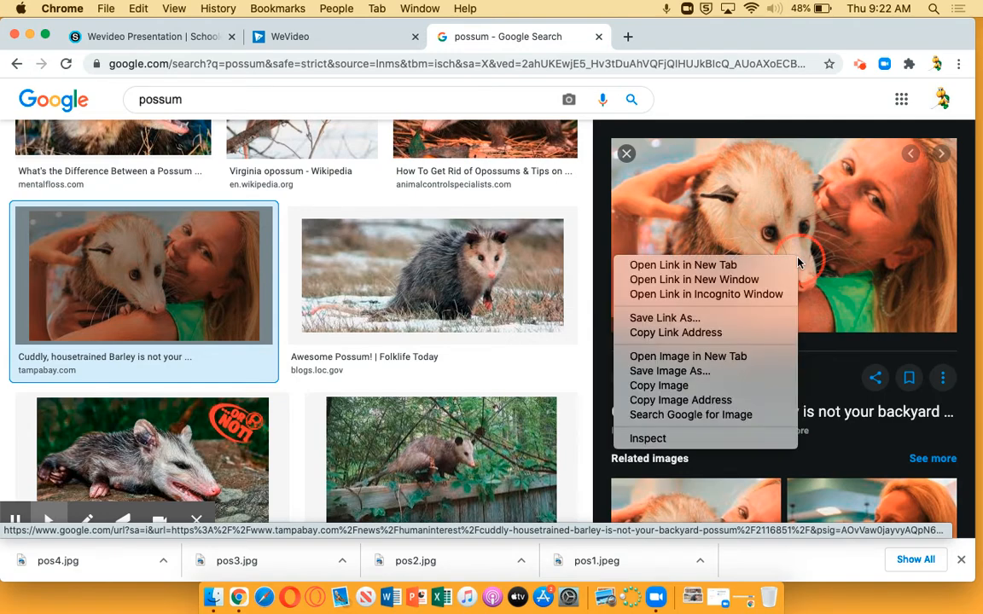
pyautogui.click(698, 373)
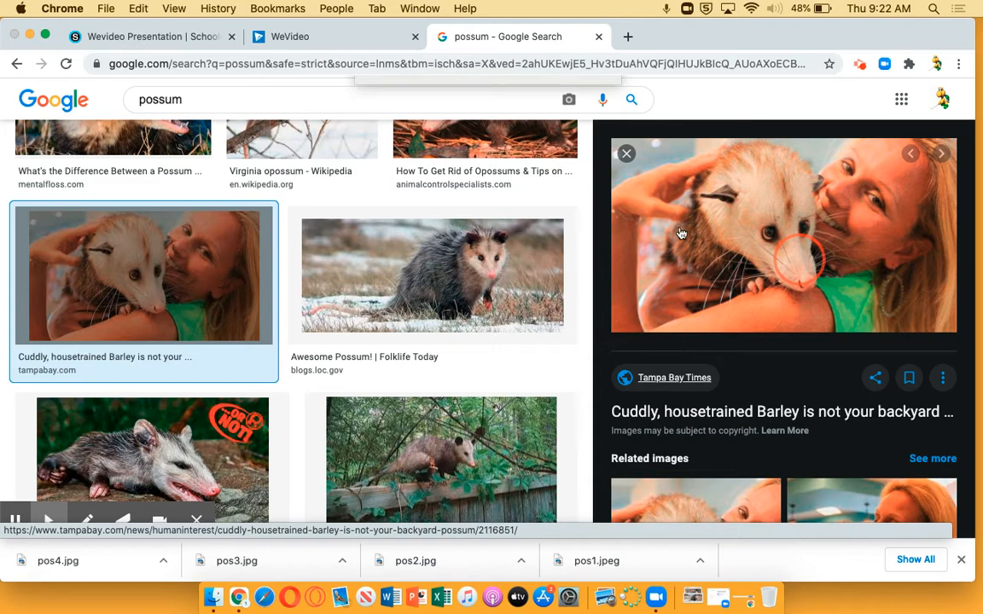
pyautogui.write('pos')
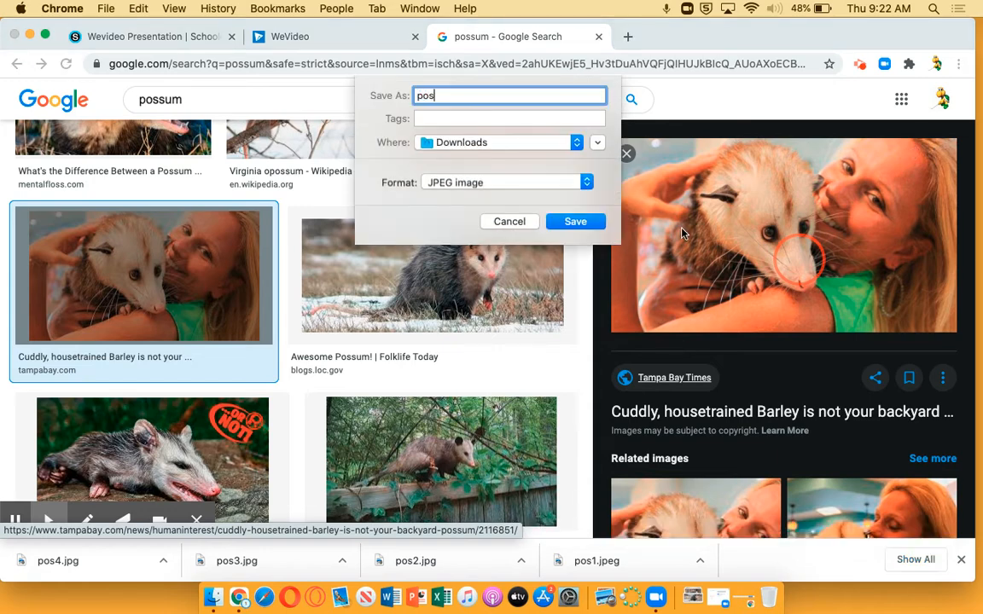
pyautogui.write('5')
pyautogui.press('Return')
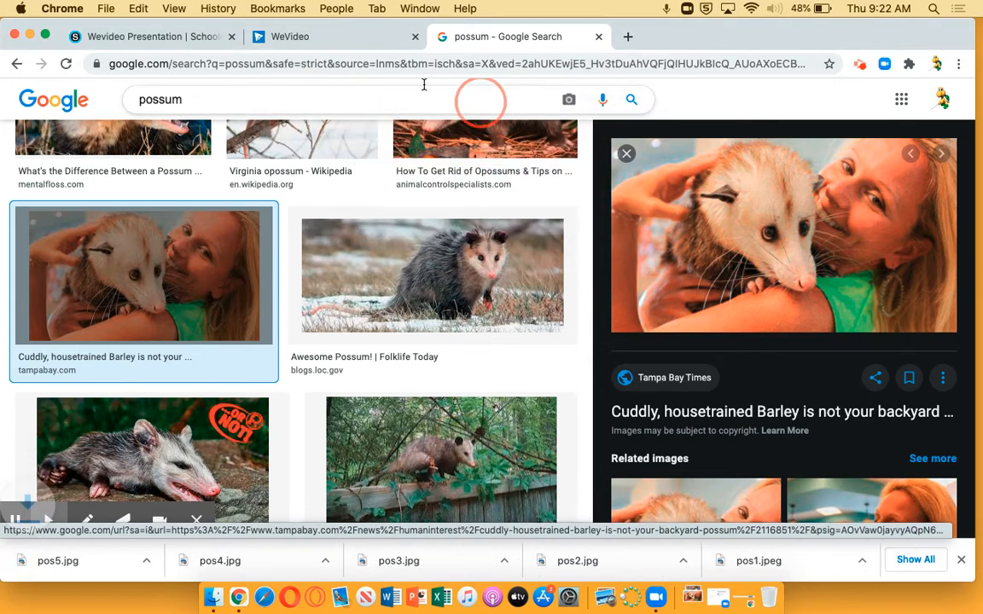
# Step: Switch to WeVideo and import the five images pos1 to pos5 from Downloads into My media
pyautogui.click(313, 34)
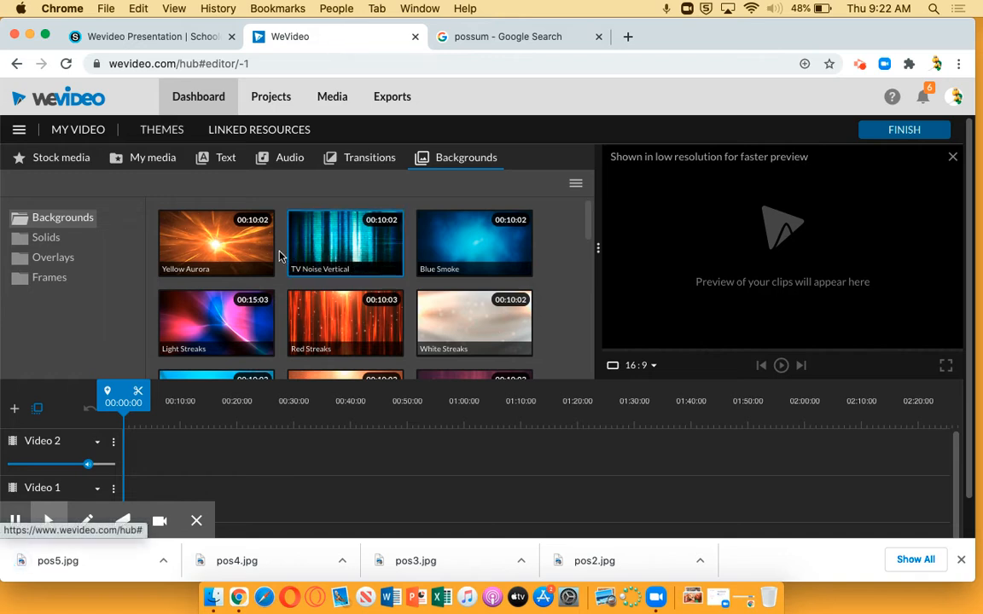
pyautogui.click(158, 164)
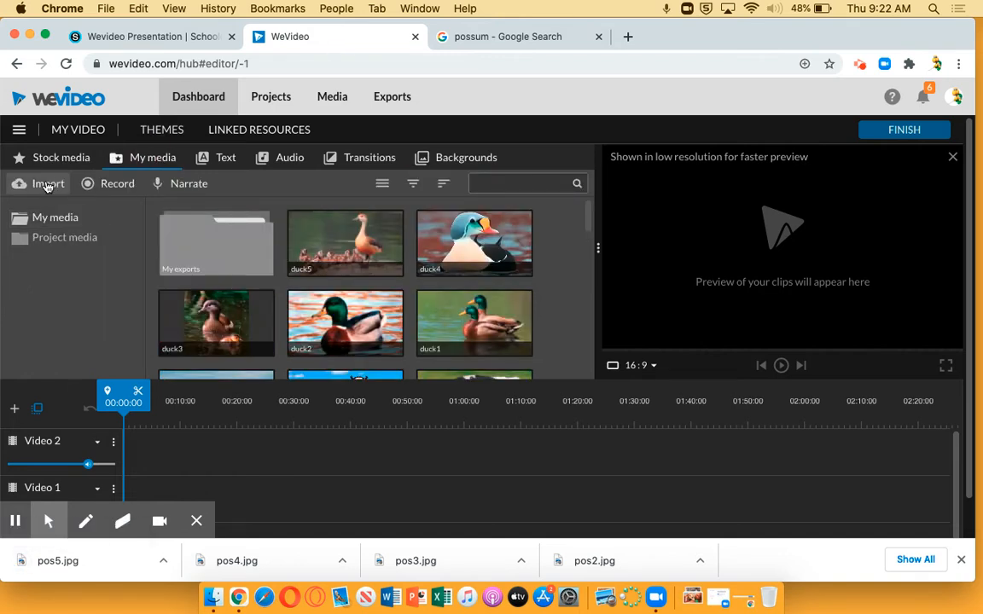
pyautogui.click(47, 186)
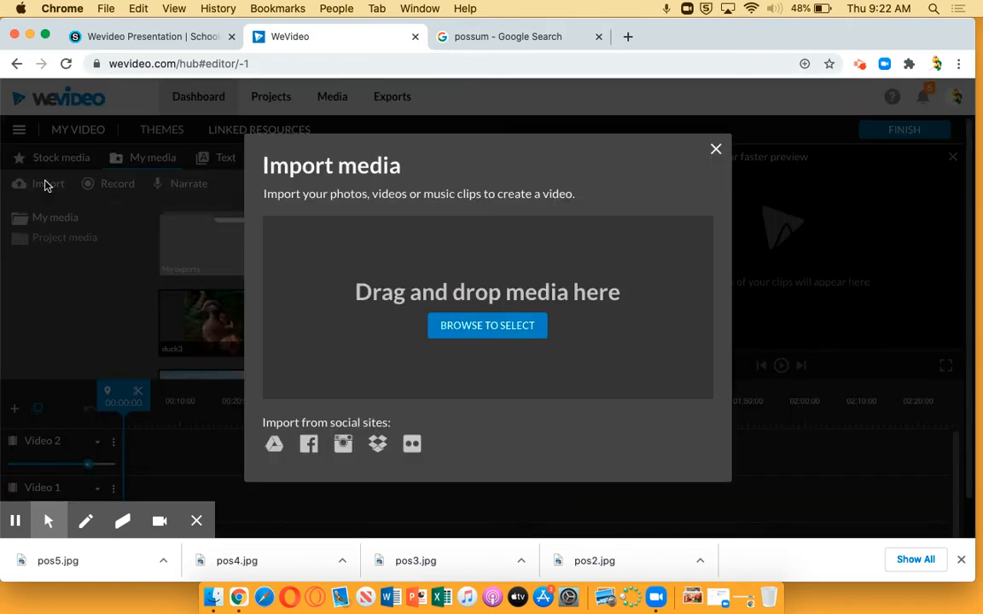
pyautogui.click(499, 329)
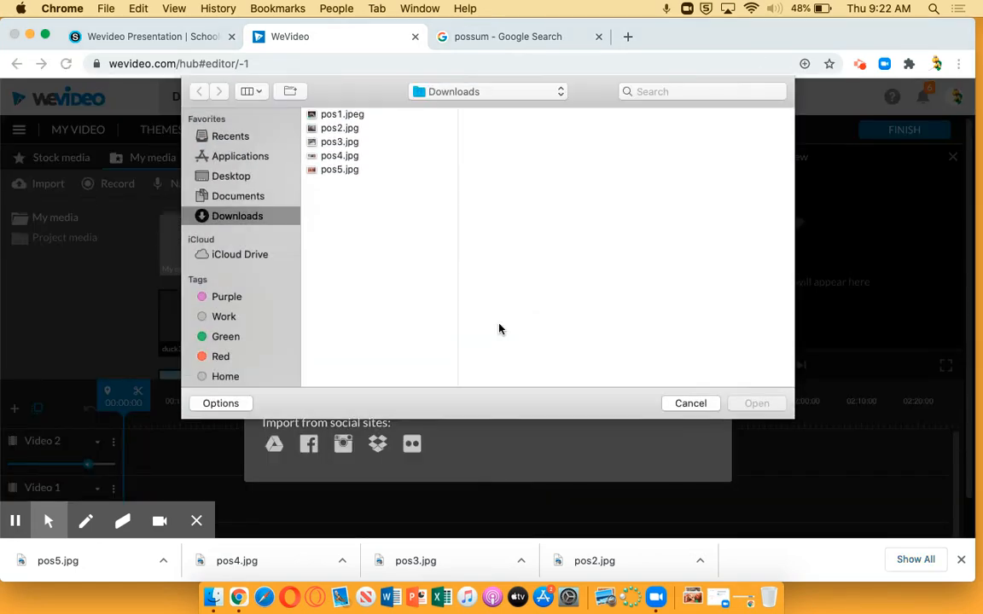
pyautogui.click(352, 118)
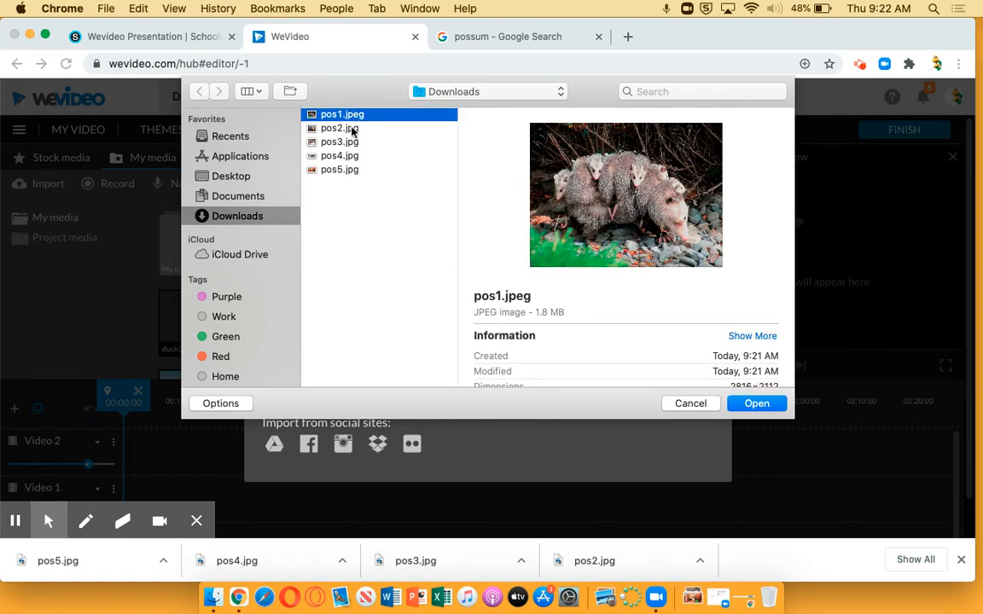
pyautogui.keyDown('shift'); pyautogui.click(337, 169); pyautogui.keyUp('shift')
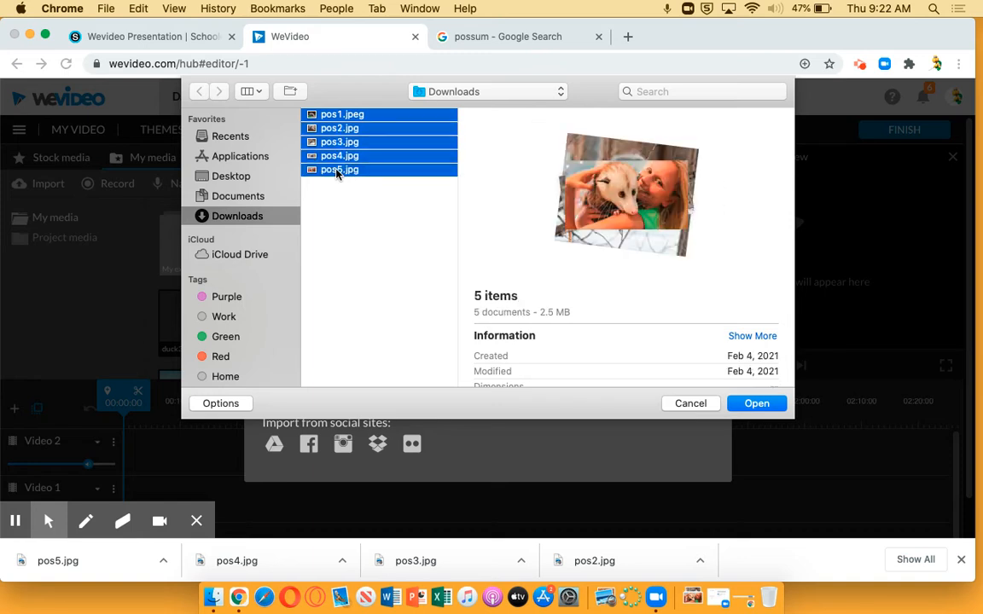
pyautogui.click(756, 404)
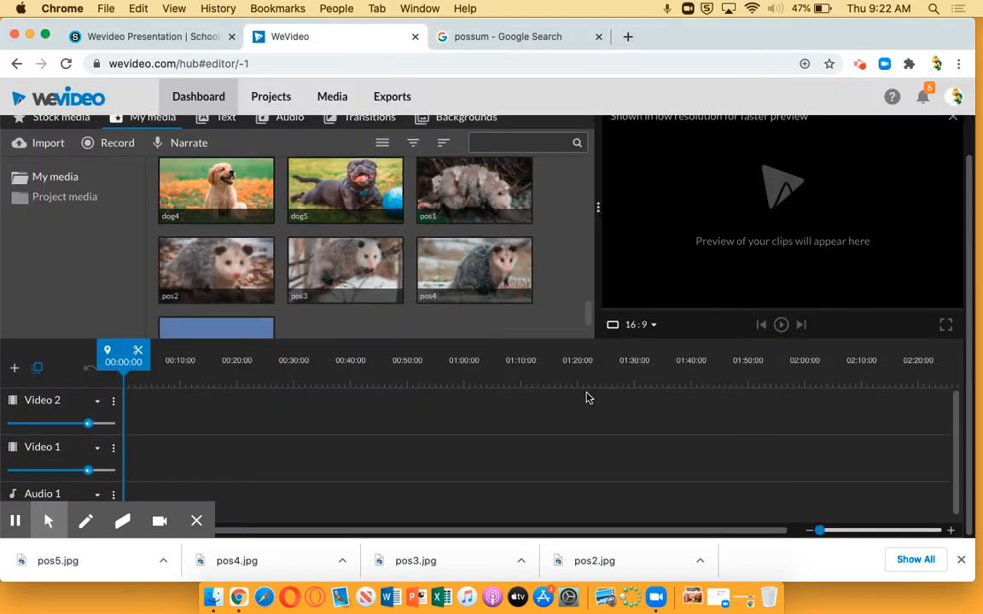
# Step: Look through My media for the imported possum images and the other animal pictures
pyautogui.scroll(-1, 415, 216)
pyautogui.scroll(1, 415, 217)
pyautogui.scroll(-1, 415, 217)
pyautogui.scroll(1, 415, 216)
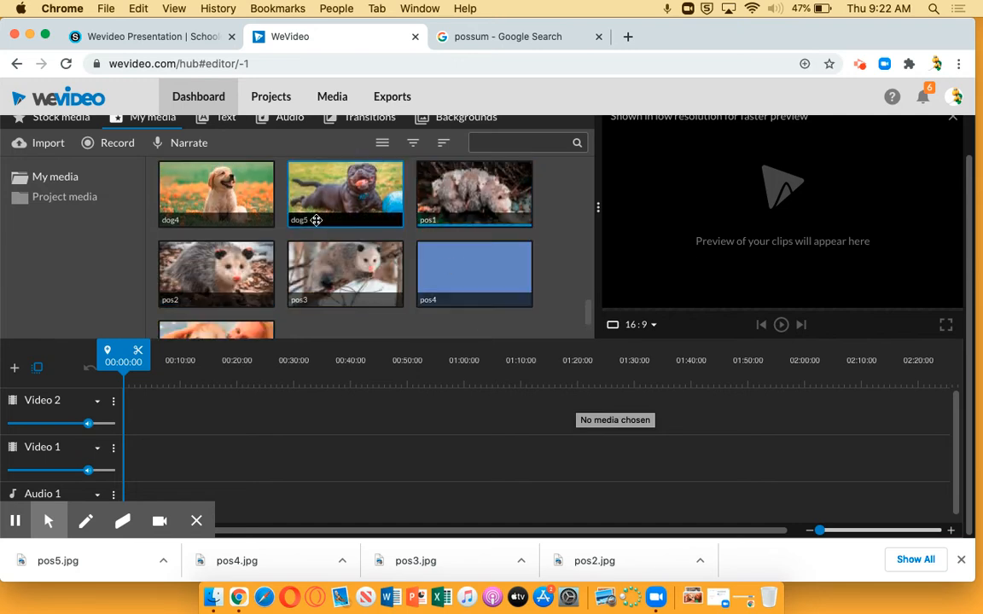
pyautogui.scroll(1, 196, 246)
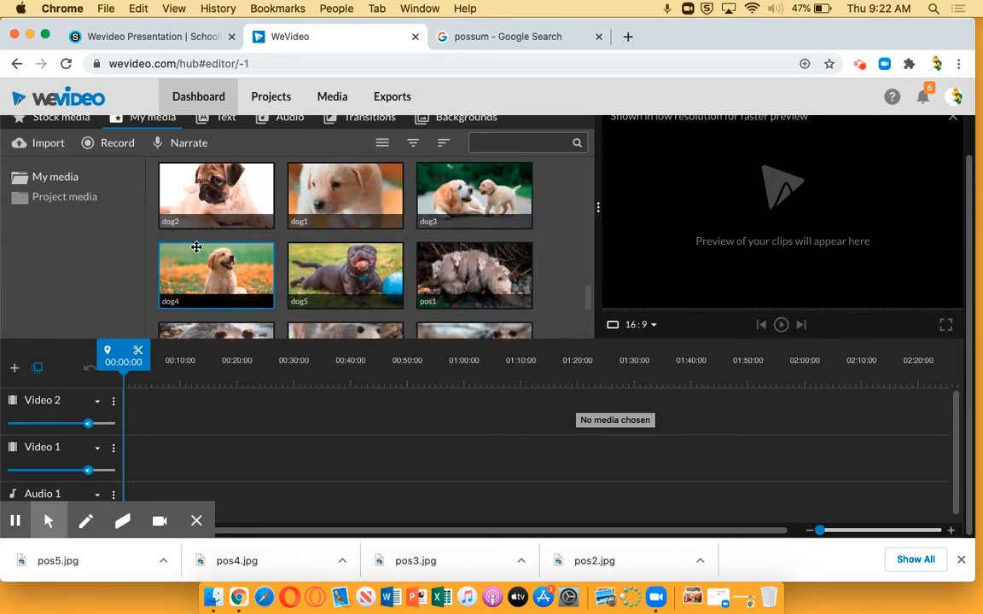
pyautogui.scroll(4, 196, 246)
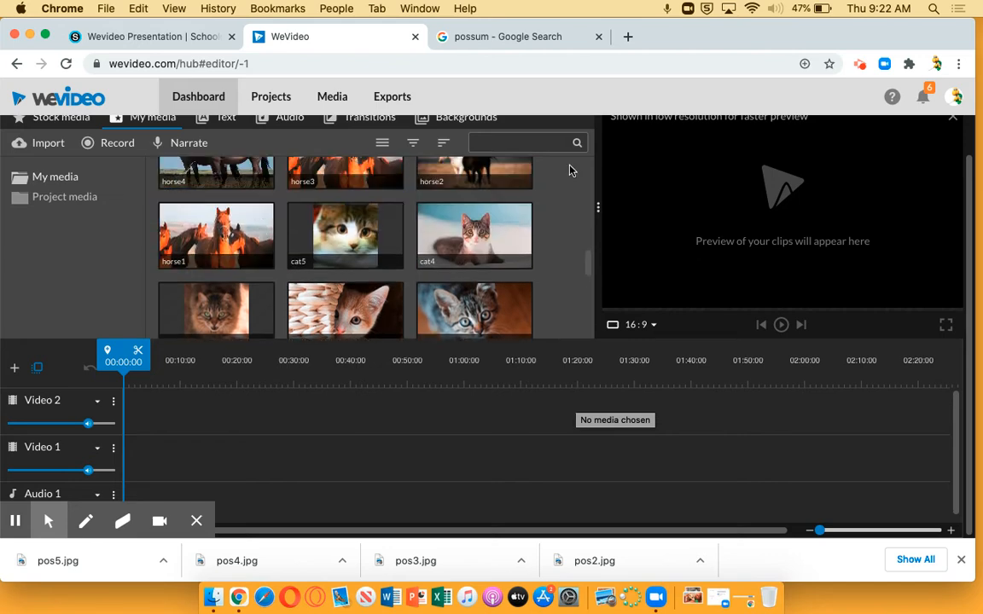
pyautogui.scroll(1, 575, 169)
# Step: Place the Yellow Aurora background at the start of the Video 1 track
pyautogui.click(461, 124)
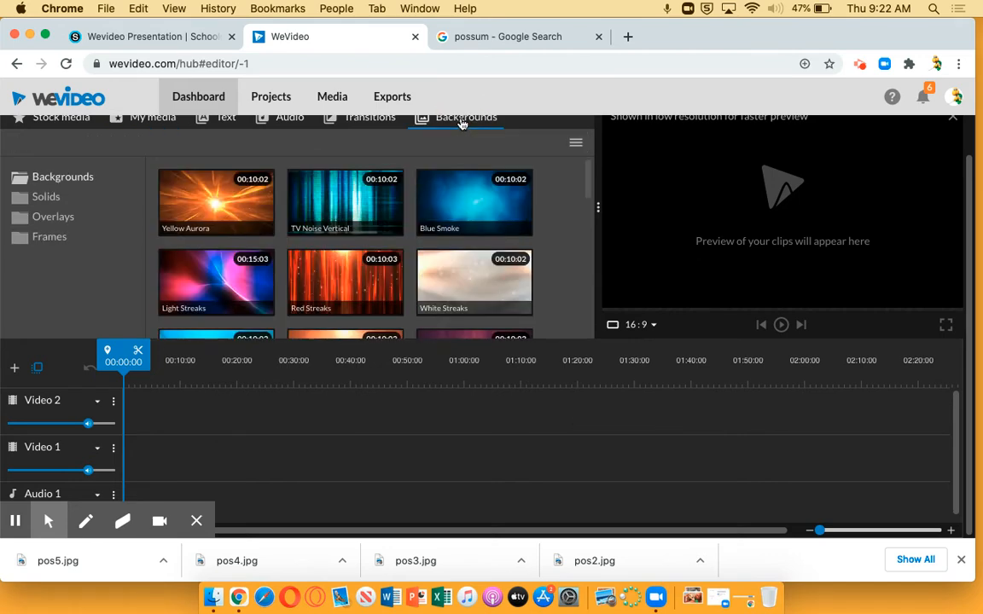
pyautogui.scroll(1, 195, 232)
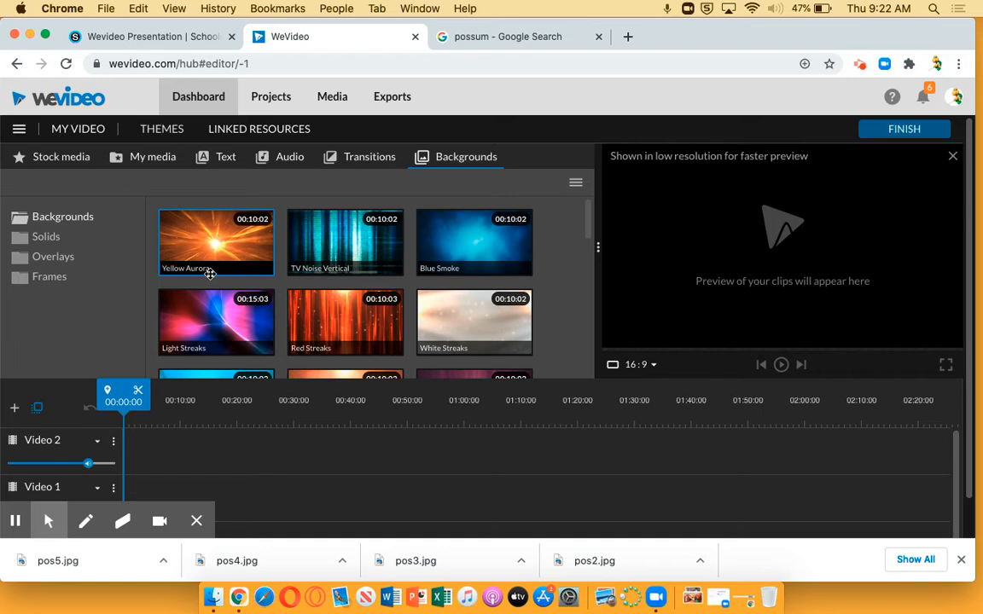
pyautogui.moveTo(203, 227); pyautogui.dragTo(141, 489)
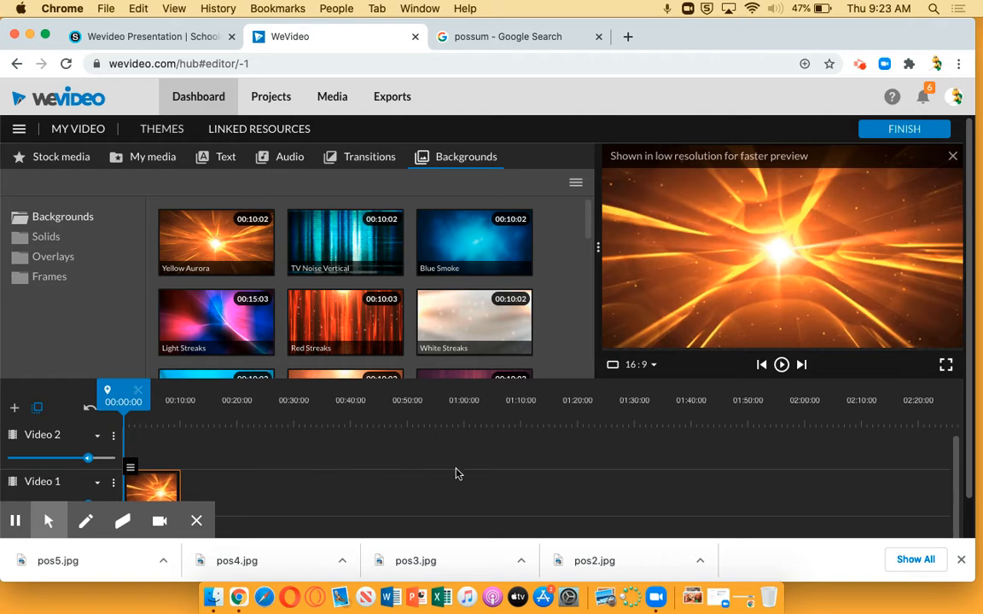
# Step: Trim the end of the Yellow Aurora clip on Video 1 to a 5-second duration and preview it
pyautogui.click(961, 560)
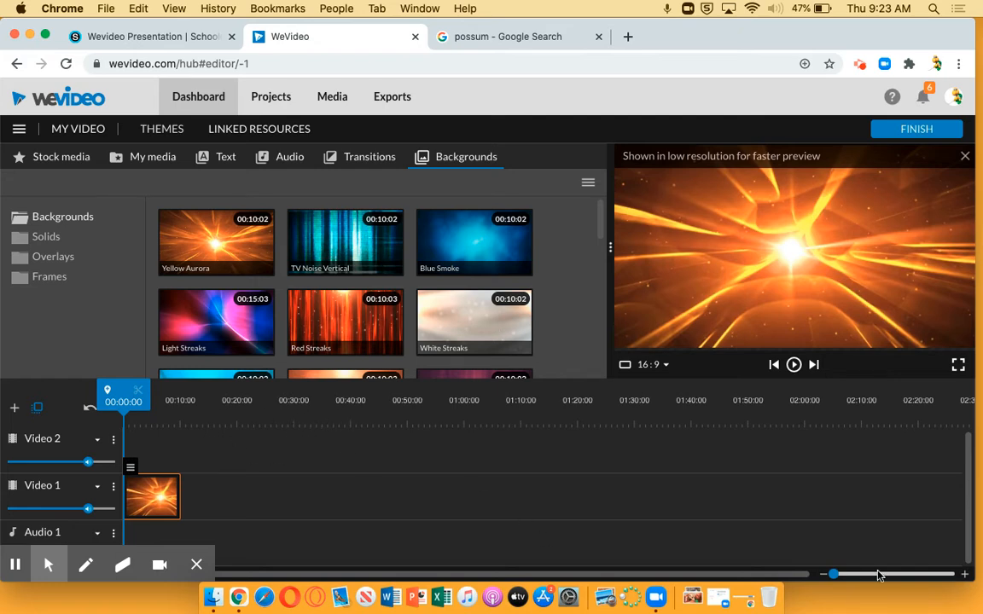
pyautogui.moveTo(832, 574); pyautogui.dragTo(837, 575)
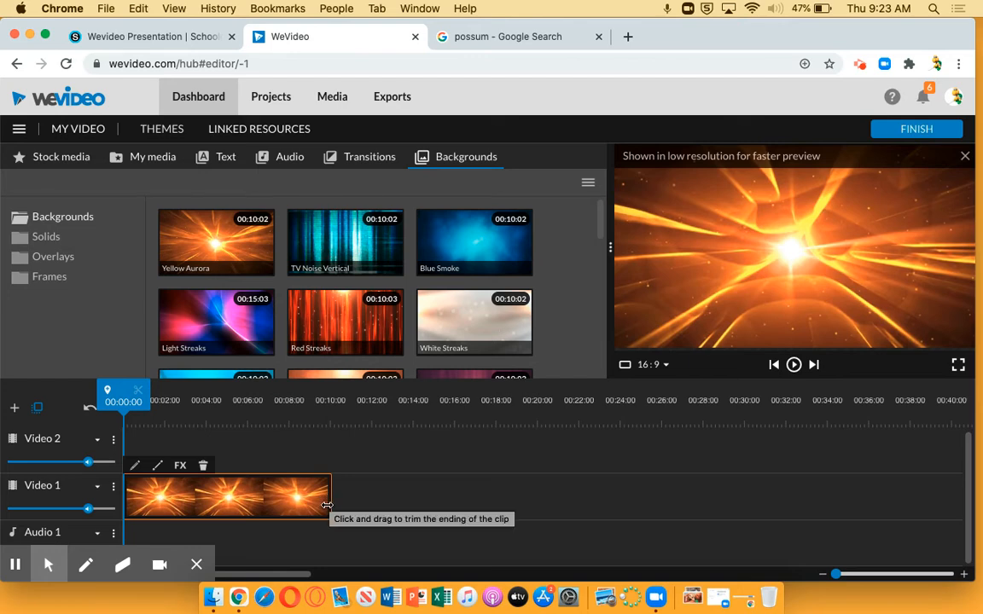
pyautogui.moveTo(327, 505); pyautogui.dragTo(223, 503)
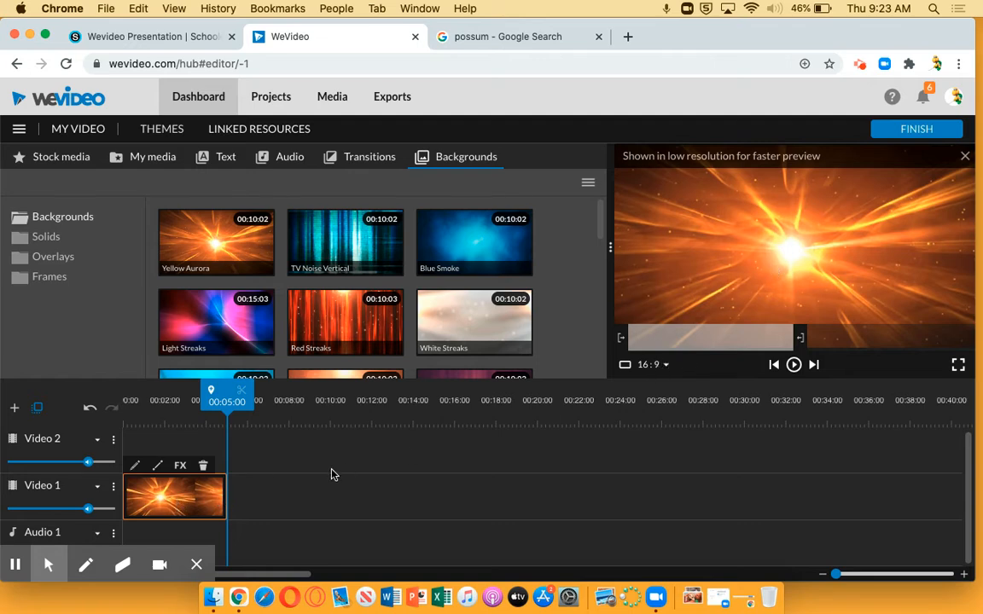
pyautogui.moveTo(230, 407); pyautogui.dragTo(123, 407)
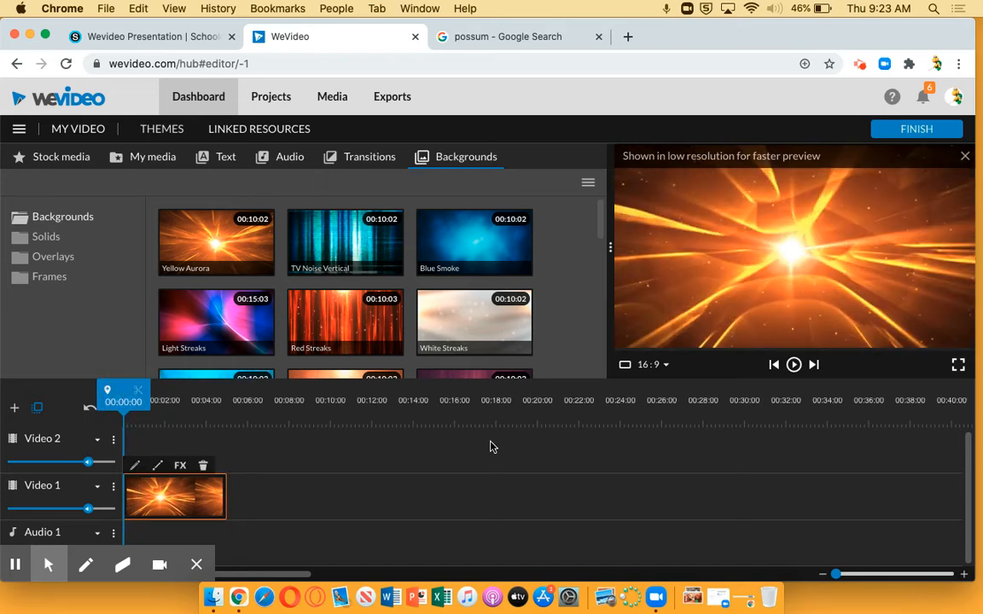
pyautogui.click(792, 365)
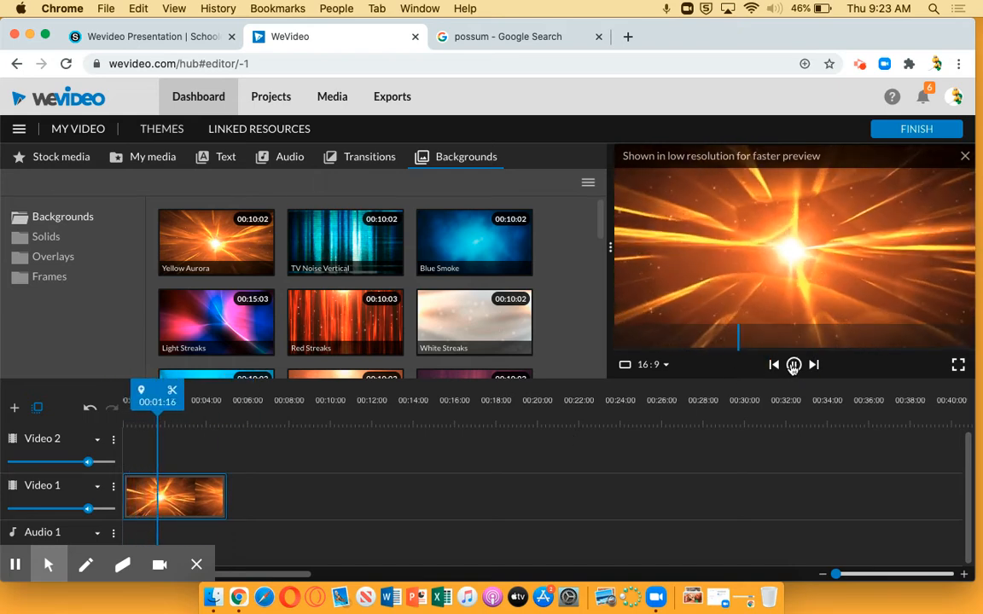
pyautogui.click(793, 366)
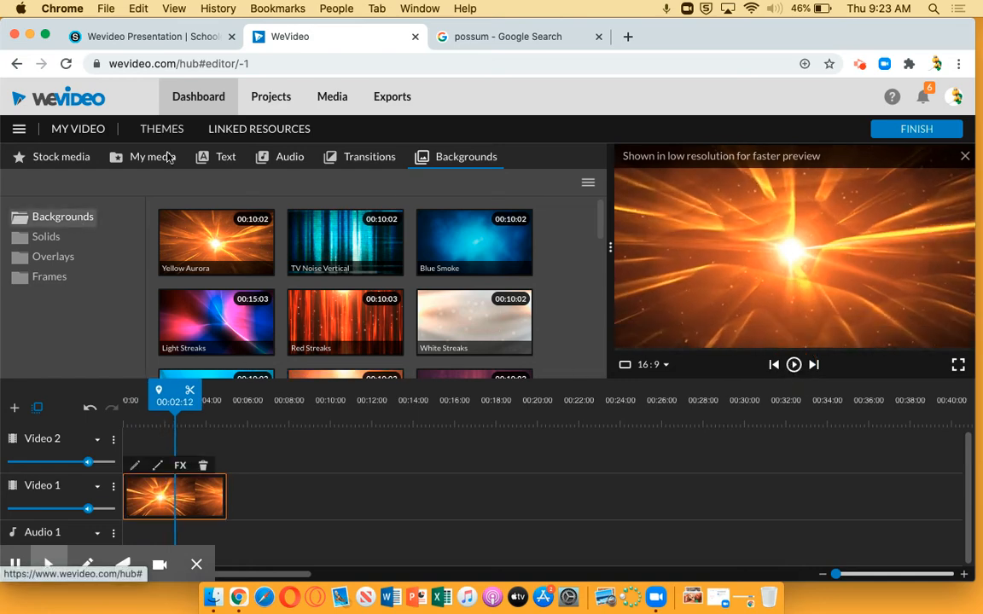
# Step: Add the Whisper - Title motion text at the start of Video 2 and set its text to POSSUMS
pyautogui.click(226, 159)
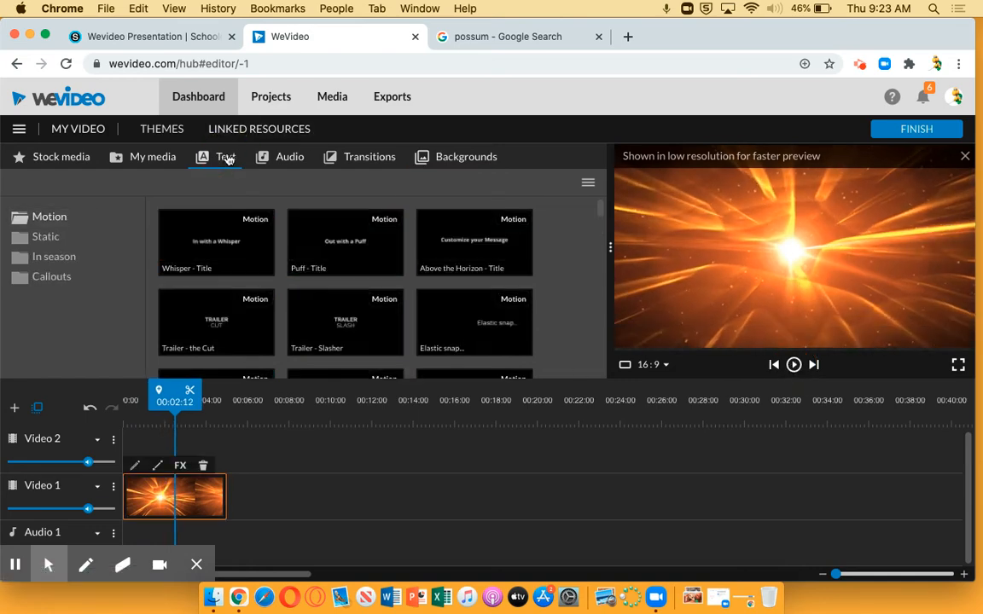
pyautogui.moveTo(191, 214); pyautogui.dragTo(151, 461)
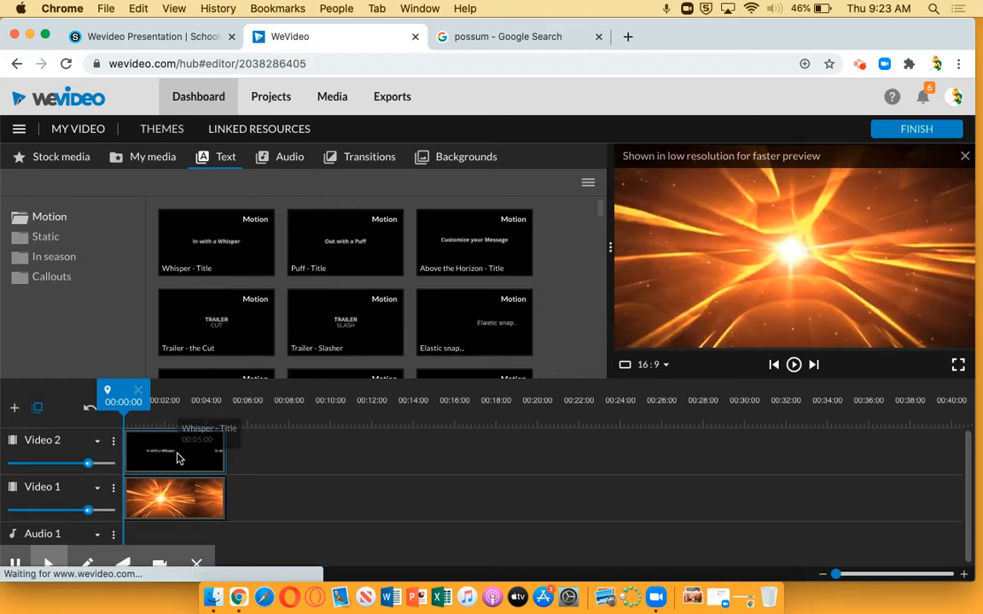
pyautogui.doubleClick(179, 459)
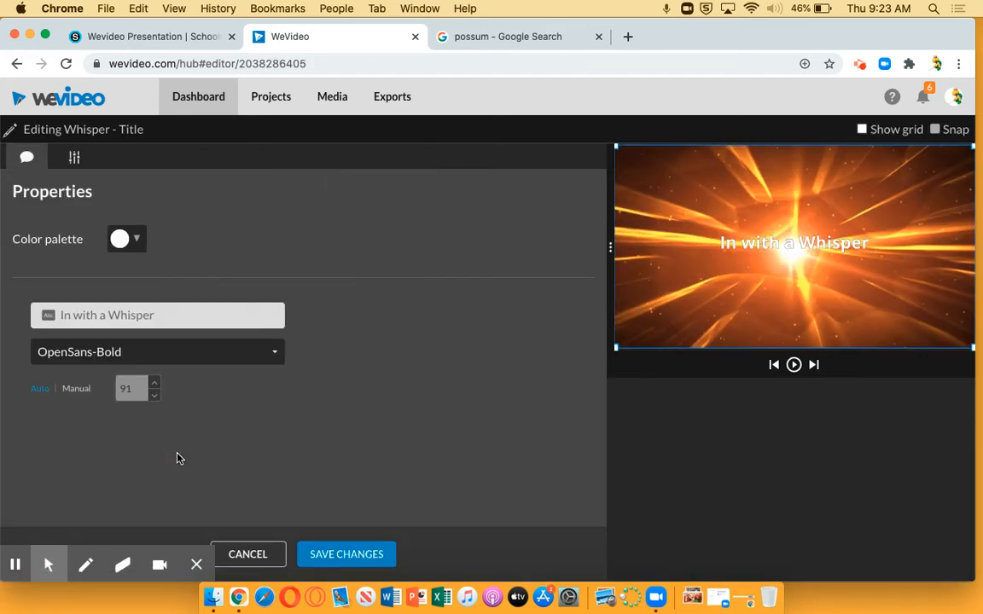
pyautogui.click(188, 315)
pyautogui.write('POSSUMS')
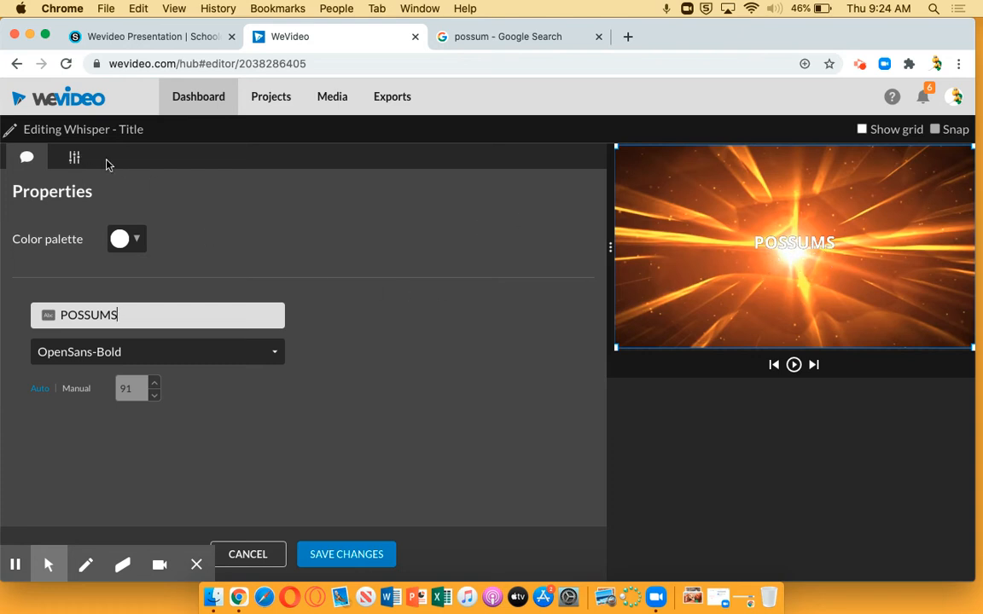
# Step: Scale the POSSUMS title to 3.44, lower it to y position -1244, and save the title changes
pyautogui.click(75, 161)
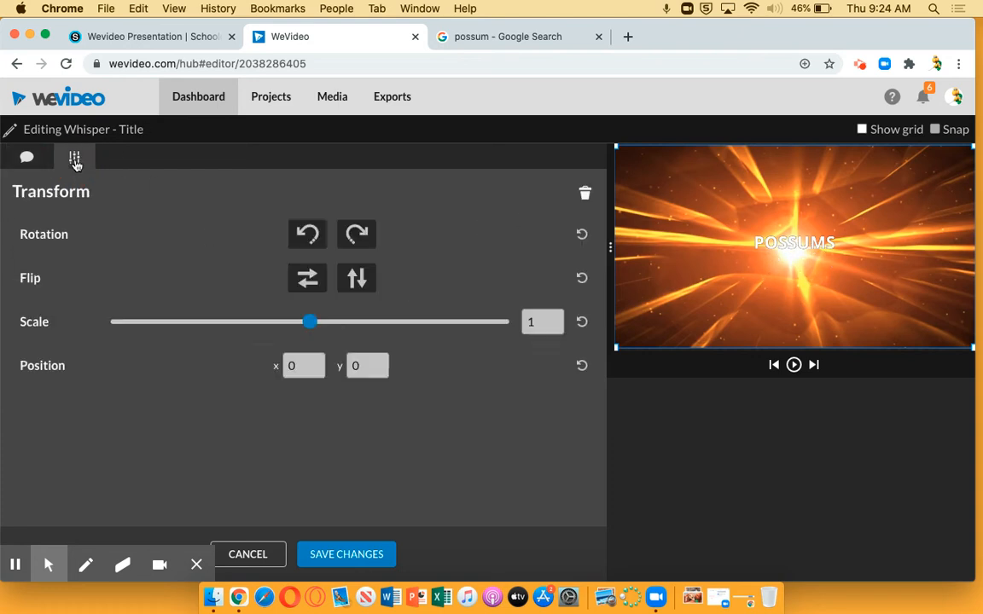
pyautogui.moveTo(311, 322); pyautogui.dragTo(433, 335)
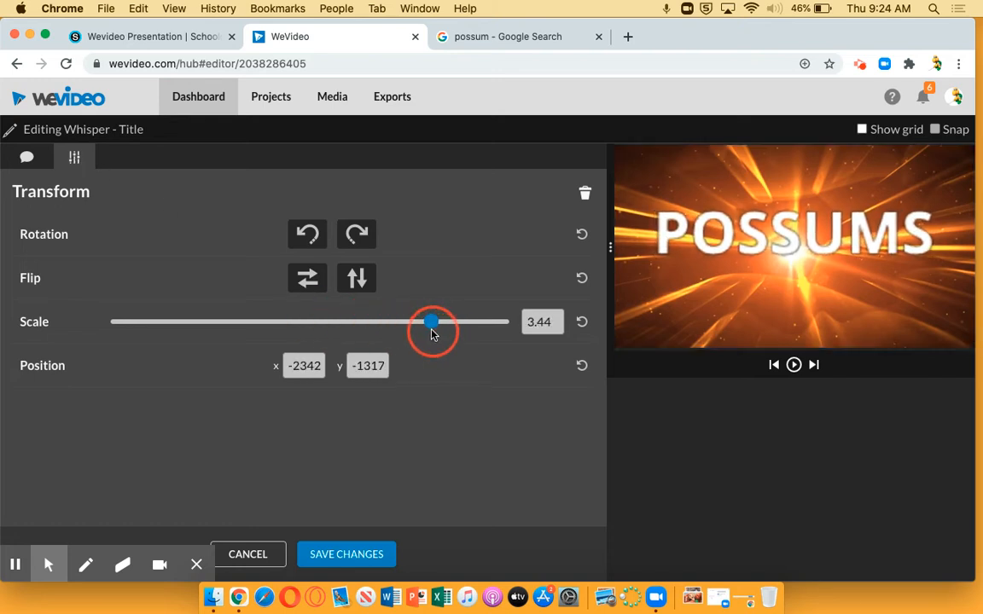
pyautogui.moveTo(801, 235); pyautogui.dragTo(801, 250)
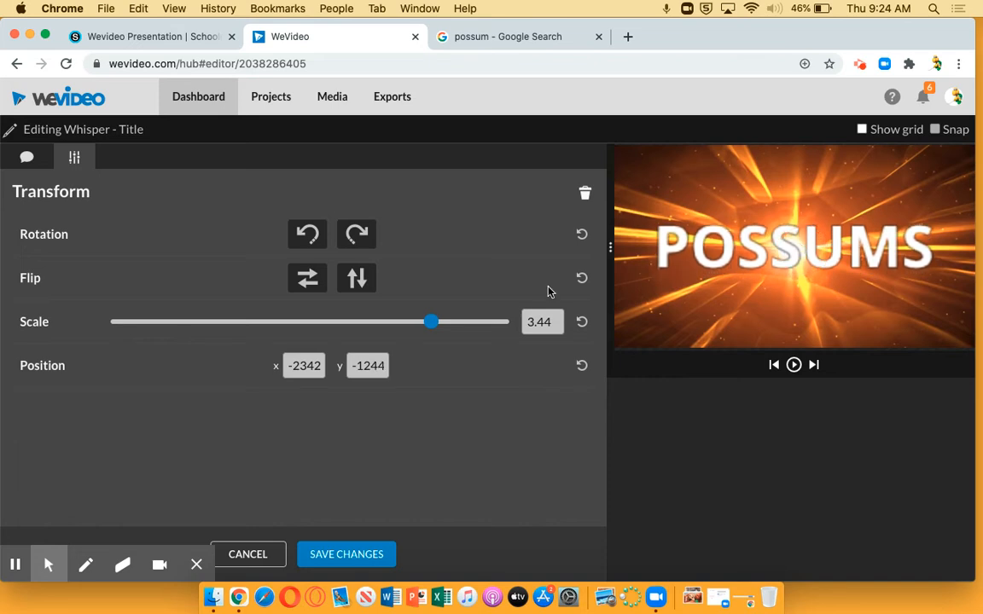
pyautogui.click(346, 556)
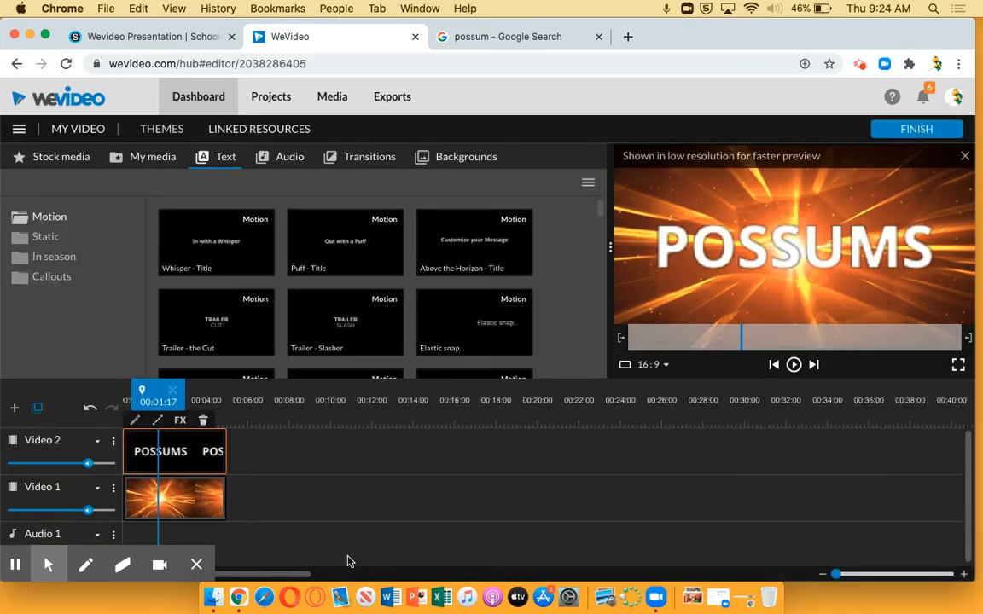
# Step: Preview the POSSUMS title over the background from the start of the timeline
pyautogui.moveTo(147, 394); pyautogui.dragTo(106, 393)
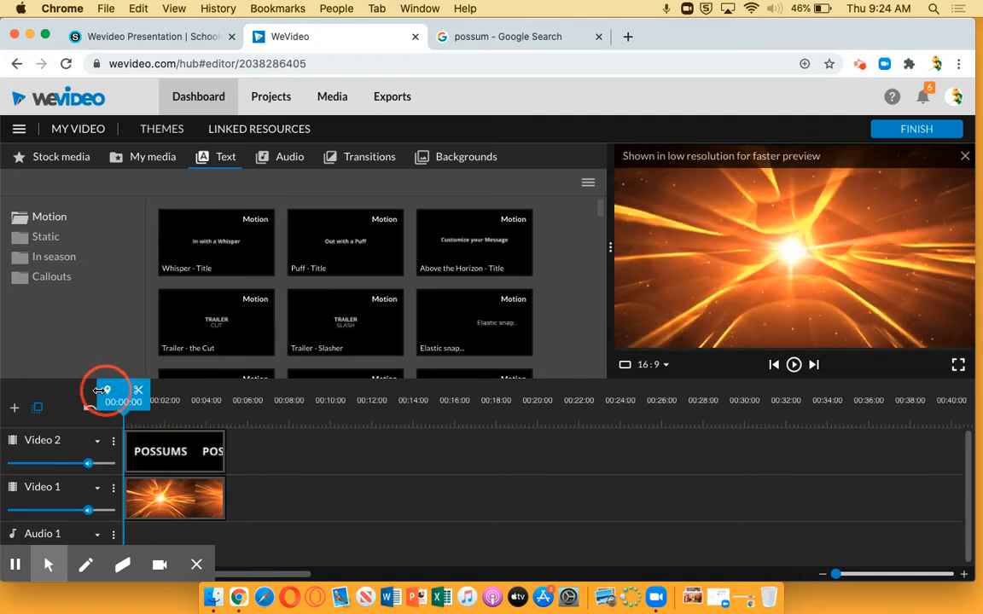
pyautogui.click(793, 365)
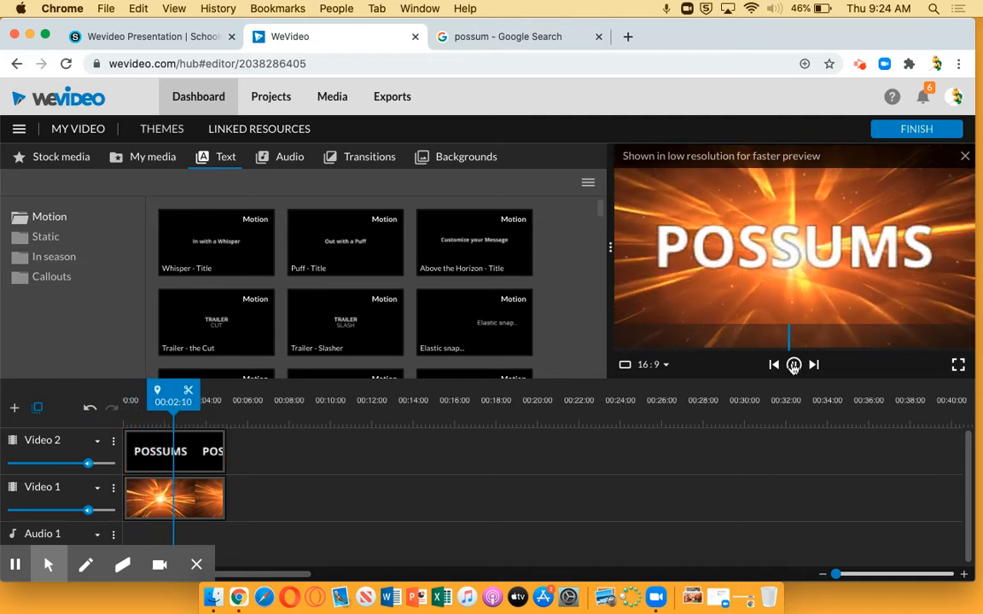
pyautogui.click(794, 364)
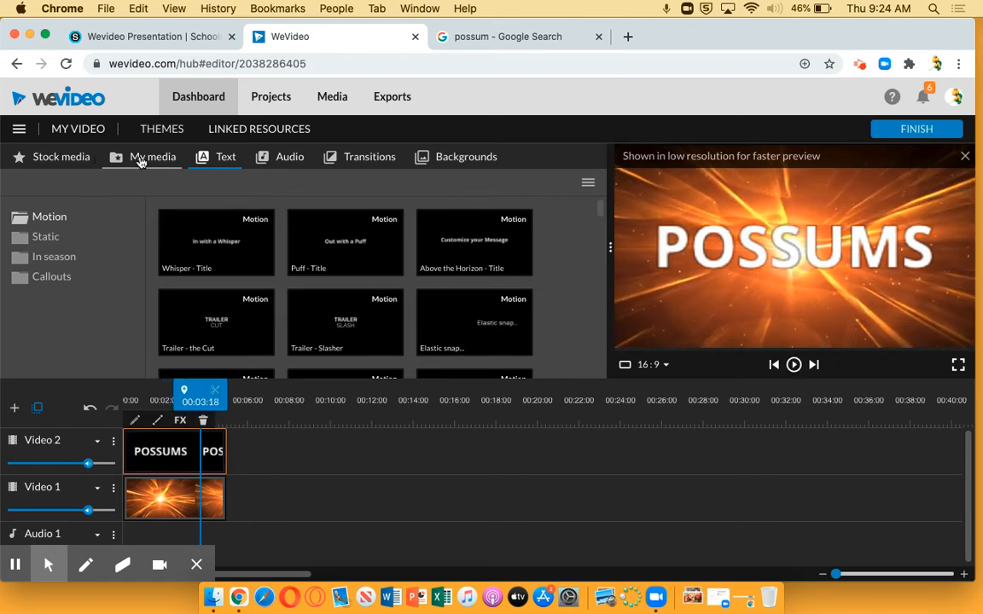
# Step: Place the images pos1, pos2, pos3, pos4 and pos5 in order on Video 1, directly after the Yellow Aurora background
pyautogui.click(154, 160)
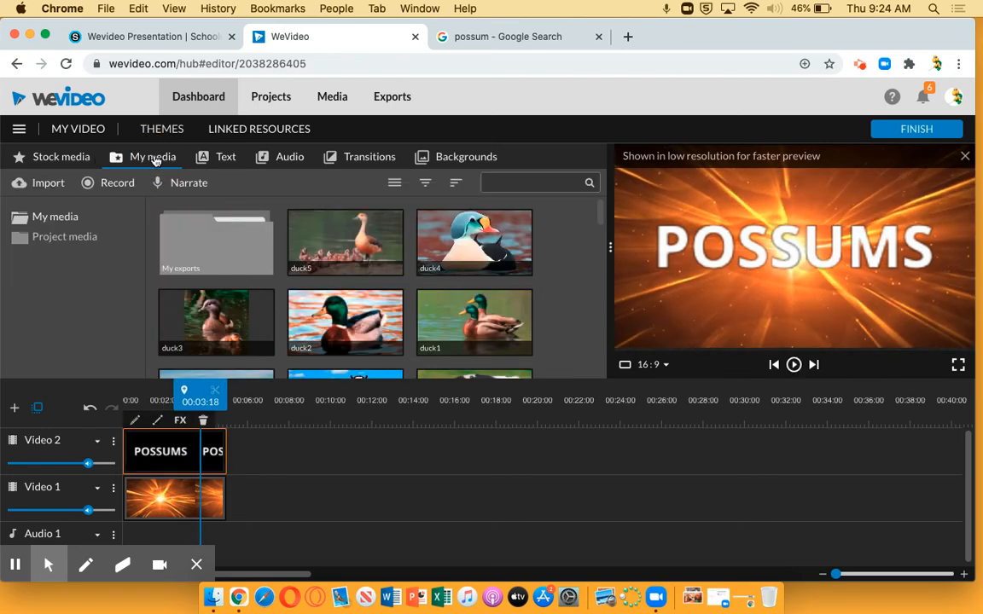
pyautogui.scroll(-2, 398, 290)
pyautogui.scroll(-15, 399, 290)
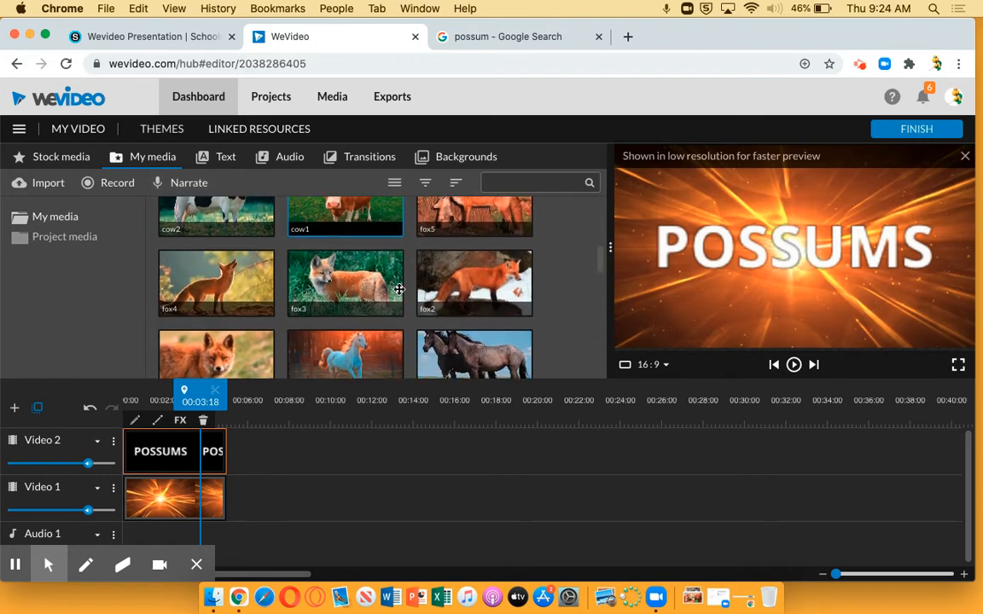
pyautogui.scroll(-10, 398, 290)
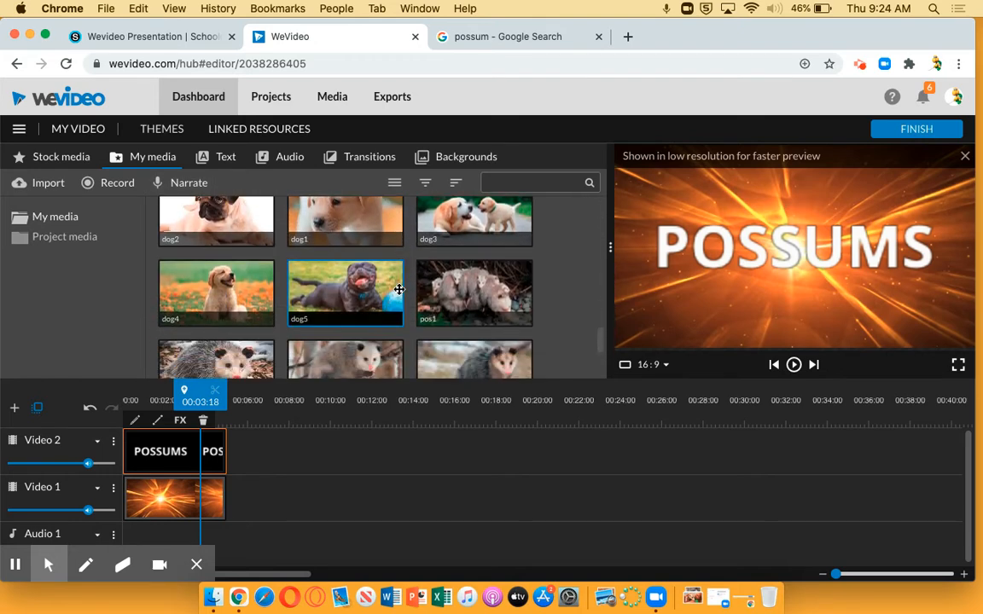
pyautogui.moveTo(468, 213); pyautogui.dragTo(245, 497)
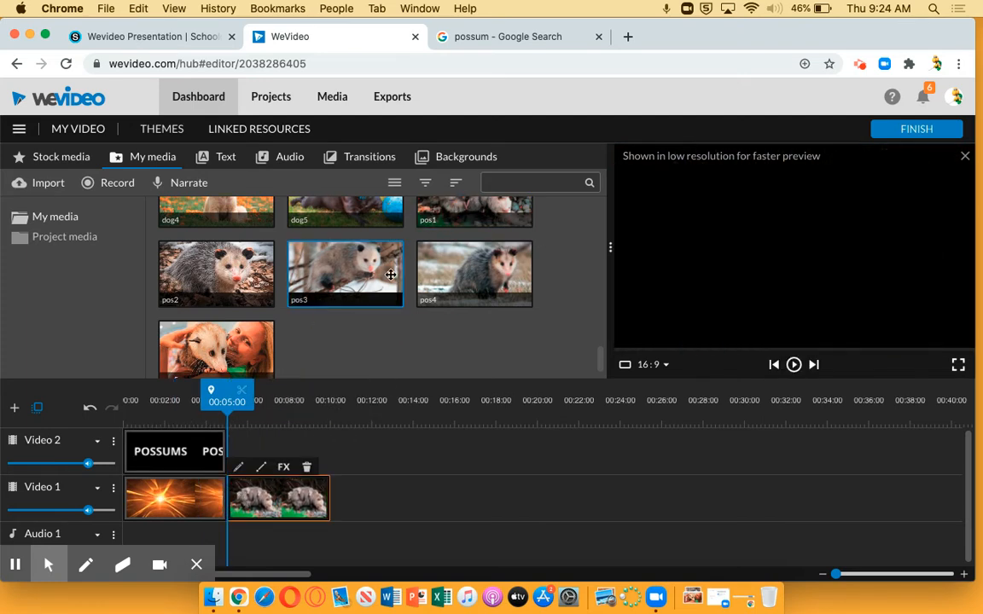
pyautogui.click(211, 278)
pyautogui.moveTo(211, 278); pyautogui.dragTo(351, 497)
pyautogui.moveTo(320, 279); pyautogui.dragTo(463, 500)
pyautogui.moveTo(442, 262); pyautogui.dragTo(554, 509)
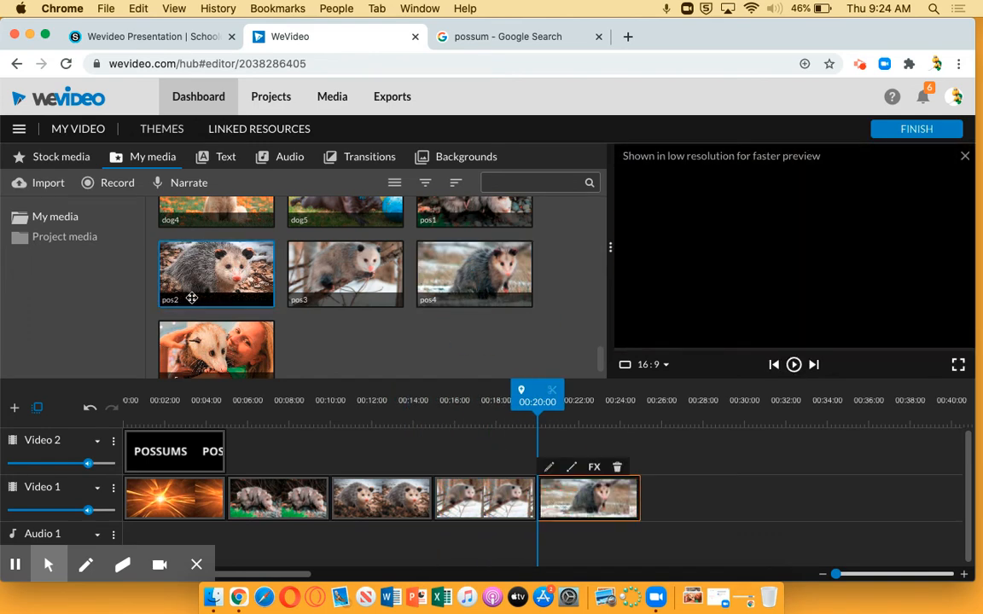
pyautogui.moveTo(214, 343); pyautogui.dragTo(666, 501)
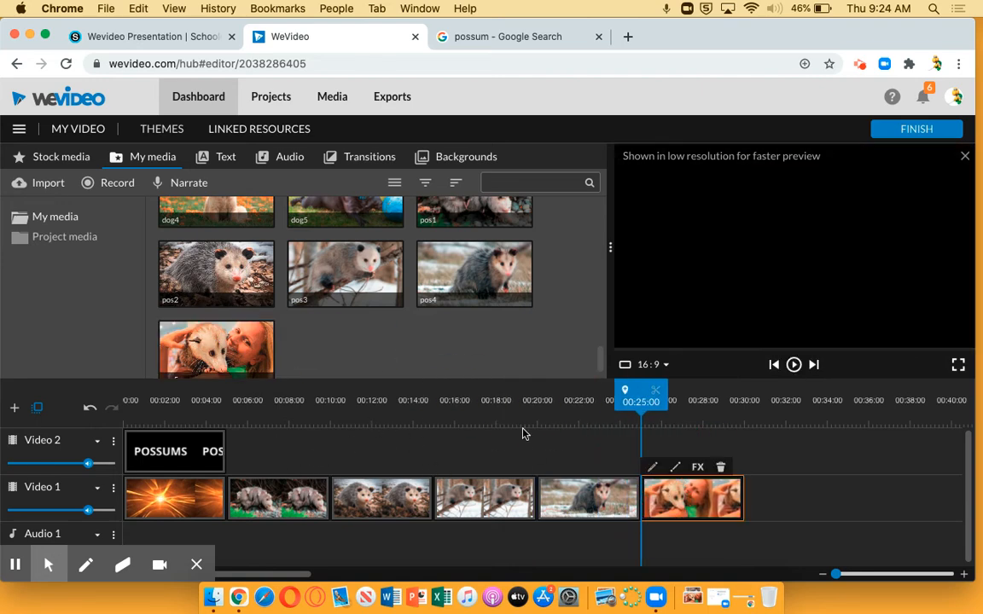
# Step: Preview the change from the title section to the possum images and scrub through the image clips
pyautogui.moveTo(642, 397); pyautogui.dragTo(200, 397)
pyautogui.click(791, 365)
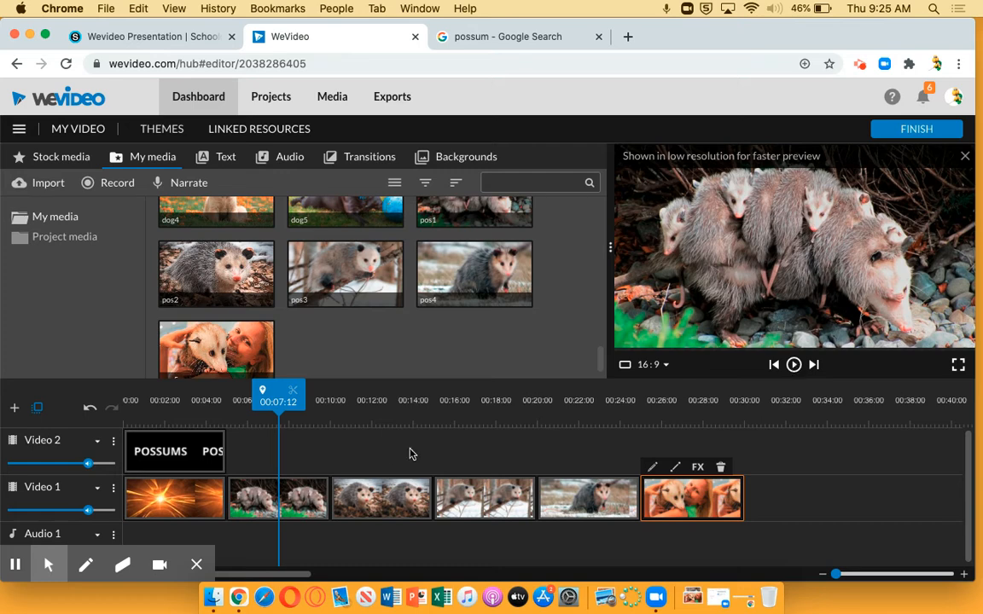
pyautogui.moveTo(262, 405); pyautogui.dragTo(419, 439)
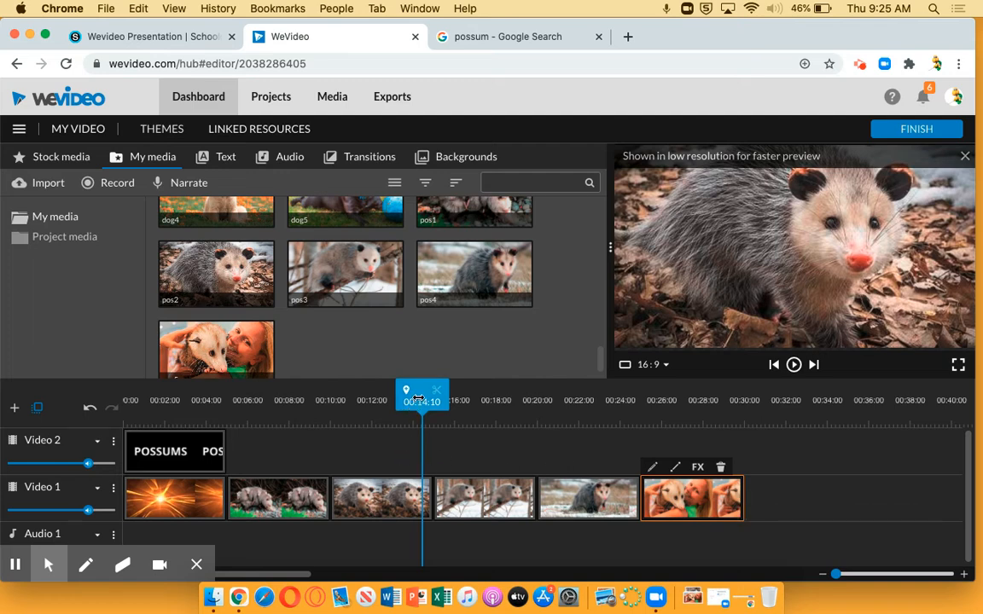
# Step: Insert Cross fade, Cross blur, Cross Zoom, Cross dissolve and Dip To Black transitions in order between the Video 1 clips and preview them
pyautogui.click(372, 161)
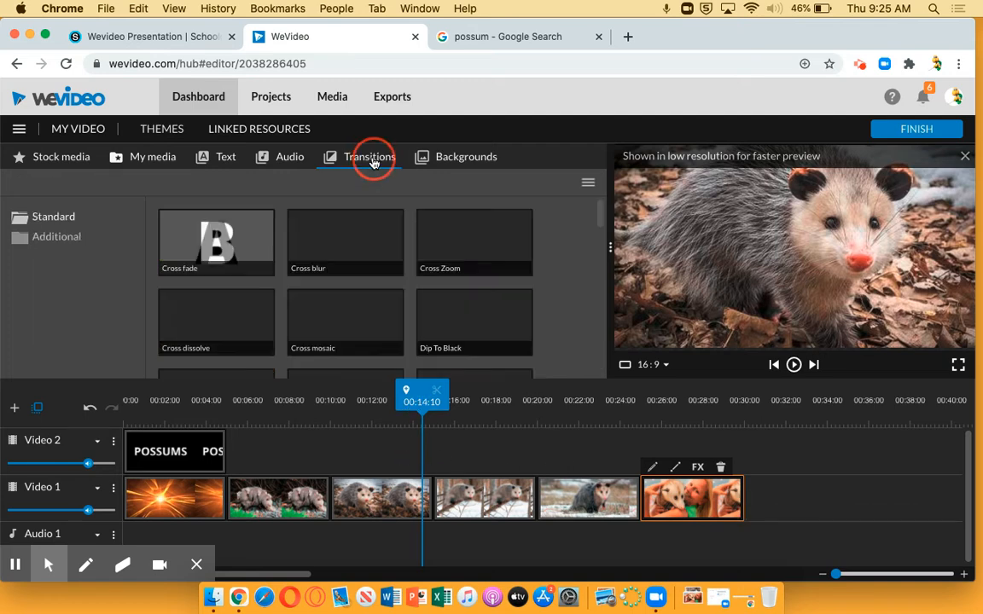
pyautogui.moveTo(218, 242); pyautogui.dragTo(231, 499)
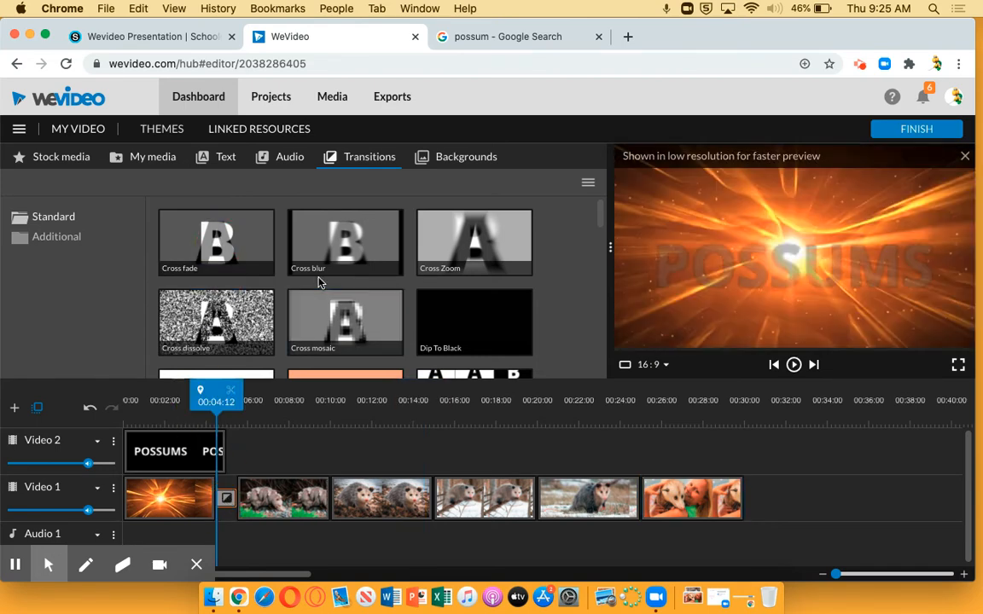
pyautogui.moveTo(340, 231); pyautogui.dragTo(330, 498)
pyautogui.moveTo(450, 268); pyautogui.dragTo(438, 489)
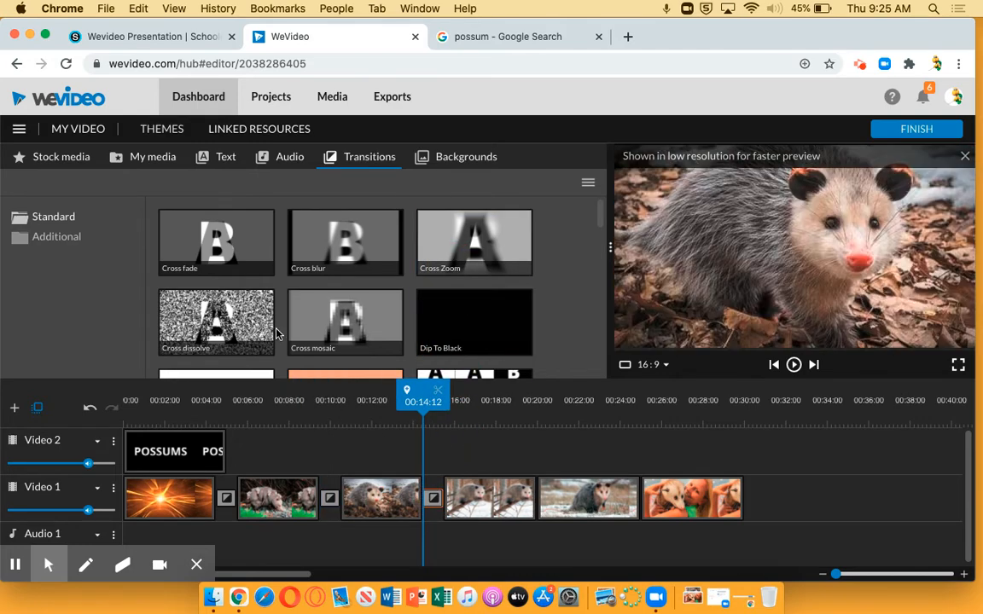
pyautogui.moveTo(215, 317); pyautogui.dragTo(544, 508)
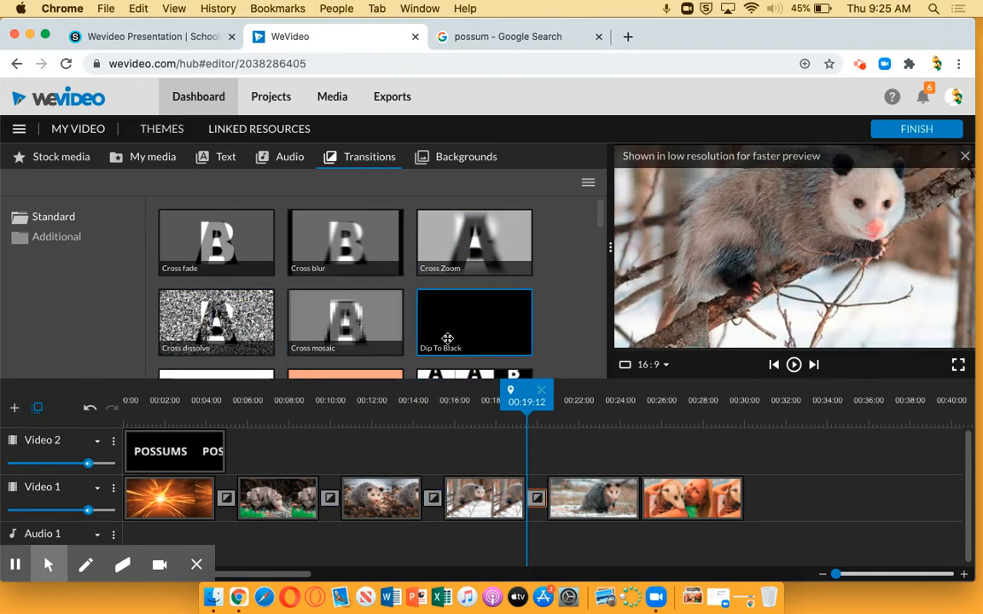
pyautogui.moveTo(447, 339); pyautogui.dragTo(657, 499)
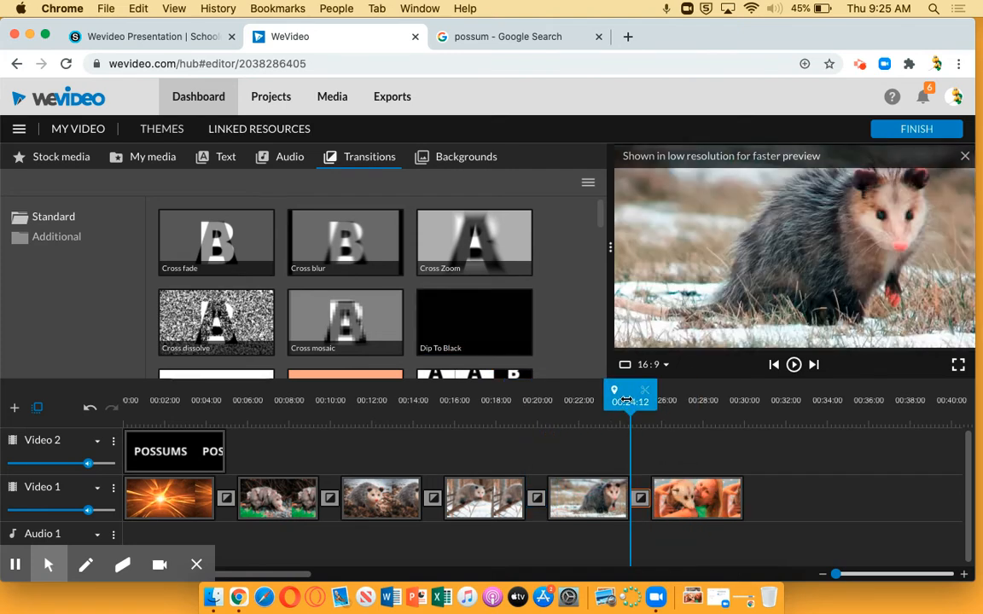
pyautogui.moveTo(636, 395)
pyautogui.mouseDown()
pyautogui.moveTo(646, 397)
pyautogui.moveTo(193, 408)
pyautogui.mouseUp()
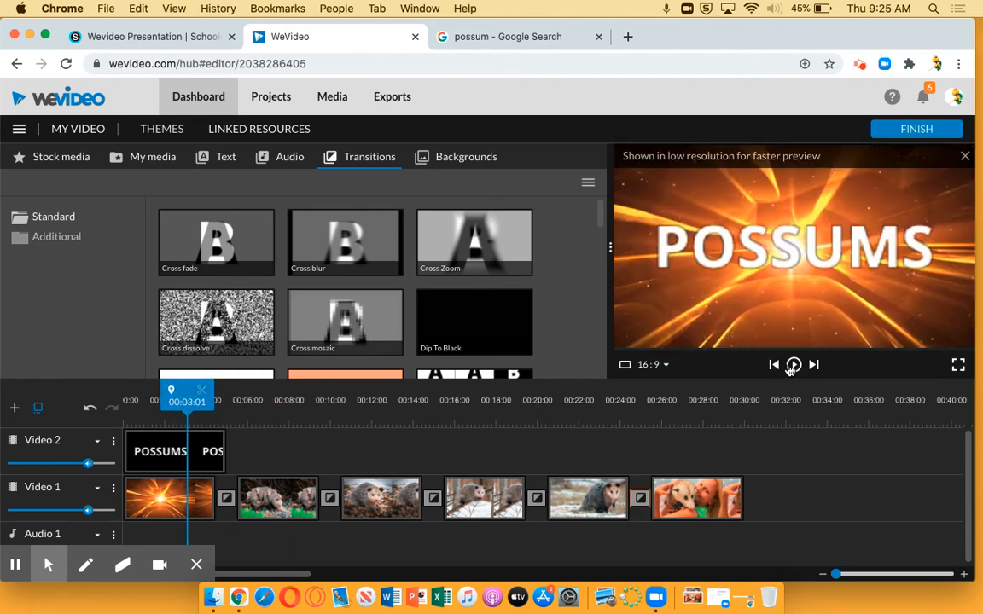
pyautogui.click(793, 365)
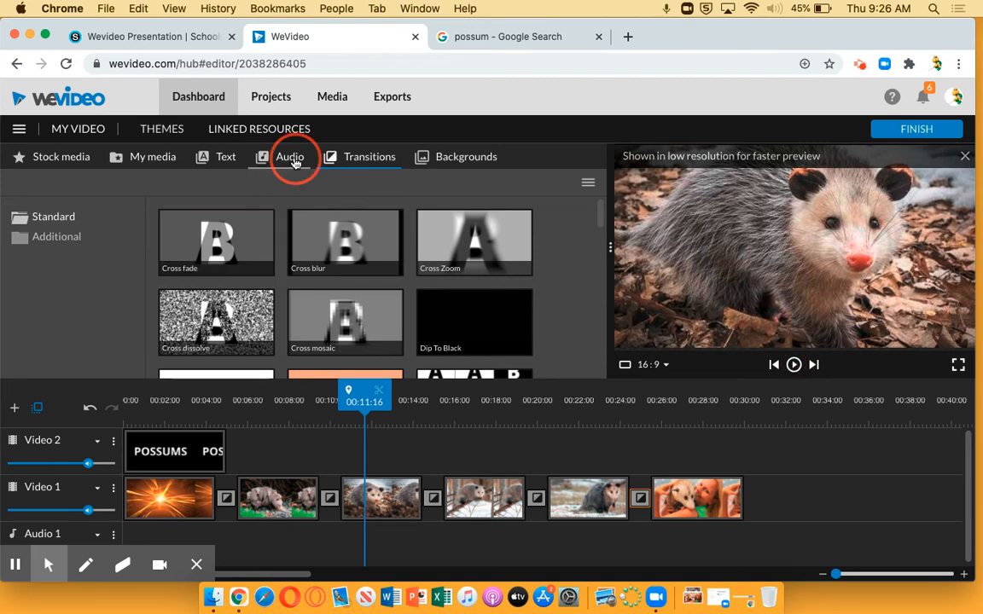
# Step: Add the free music track Happy Go Ukulele at the start of Audio 1
pyautogui.click(291, 159)
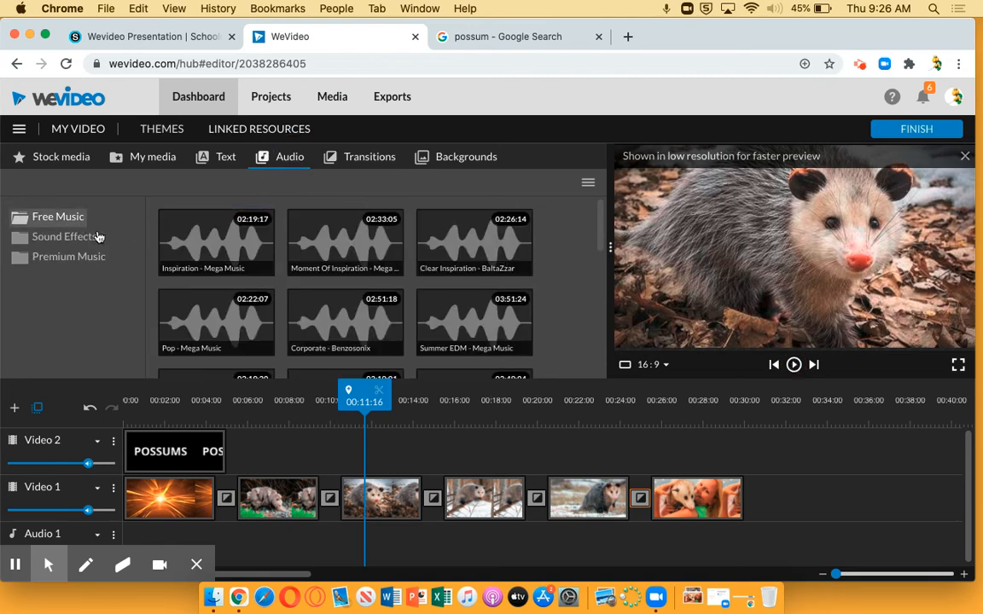
pyautogui.scroll(-10, 411, 270)
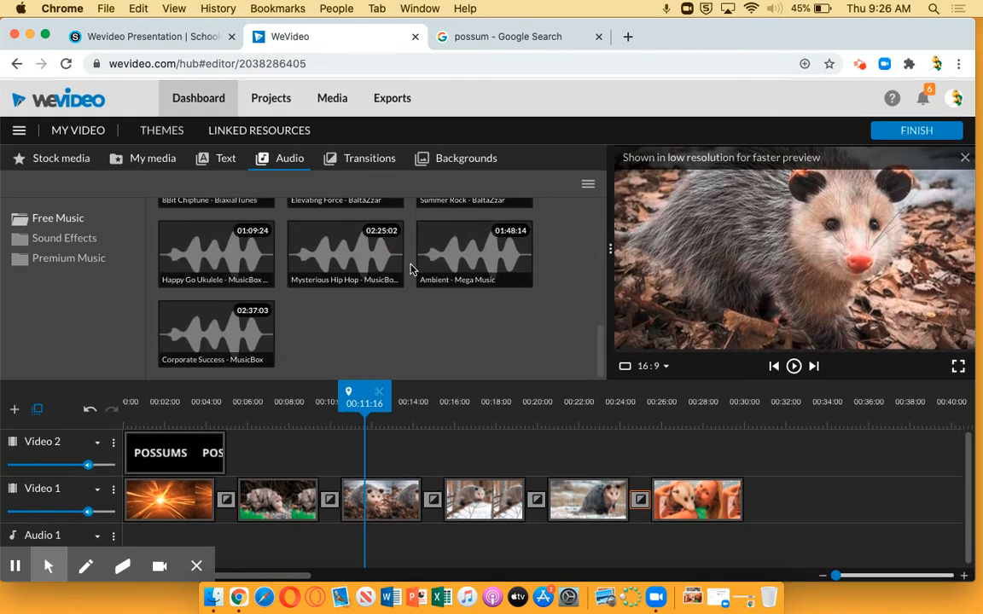
pyautogui.moveTo(205, 251); pyautogui.dragTo(141, 550)
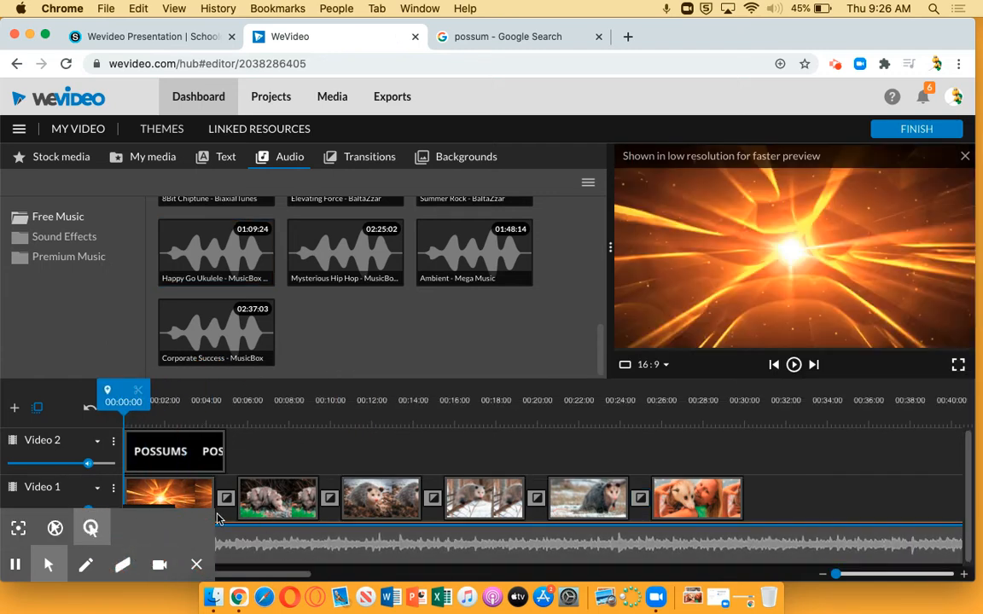
# Step: Trim the end of the Audio 1 music to 00:30:00, level with the end of the last possum image
pyautogui.click(198, 568)
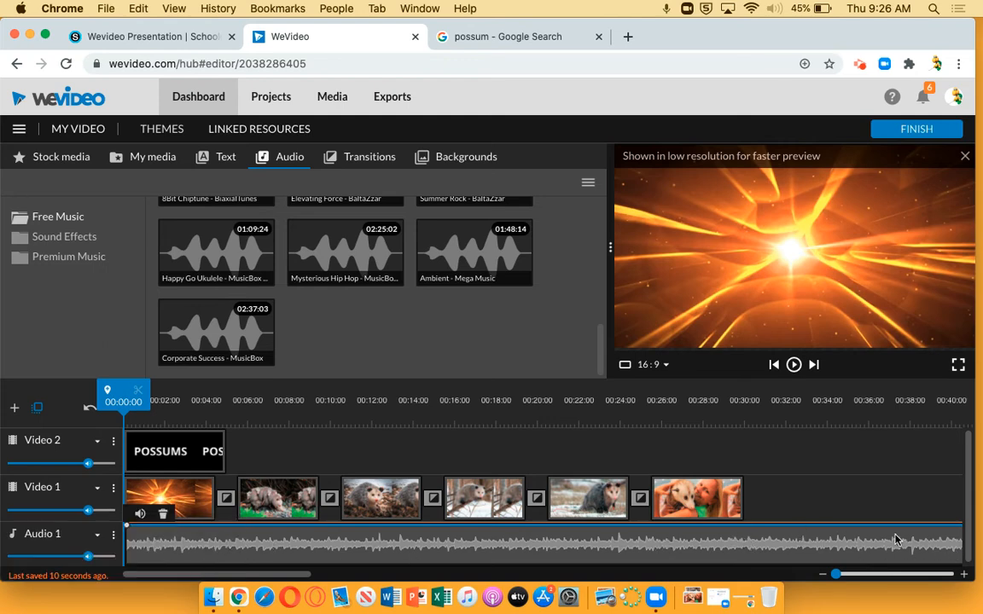
pyautogui.moveTo(837, 573); pyautogui.dragTo(829, 576)
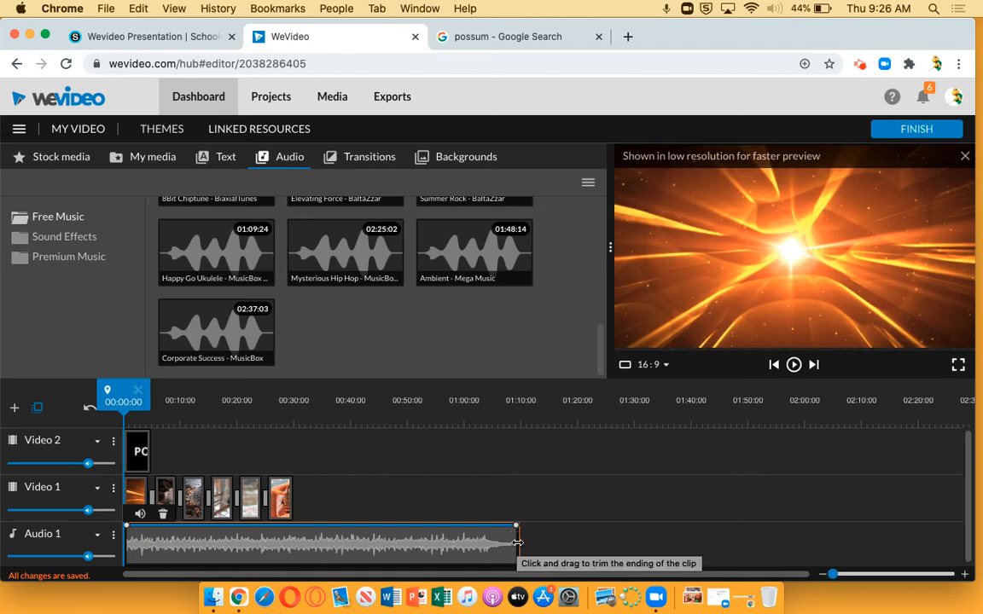
pyautogui.moveTo(517, 543); pyautogui.dragTo(291, 543)
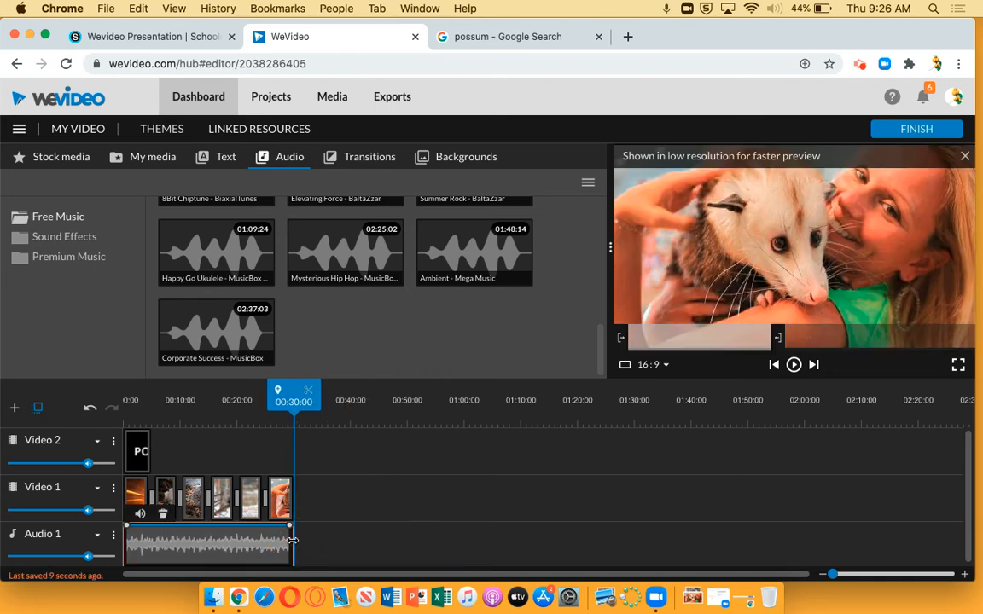
# Step: Return the playhead to 00:00:00 and preview the opening of the video with its music up to the first possum image
pyautogui.moveTo(831, 574); pyautogui.dragTo(839, 574)
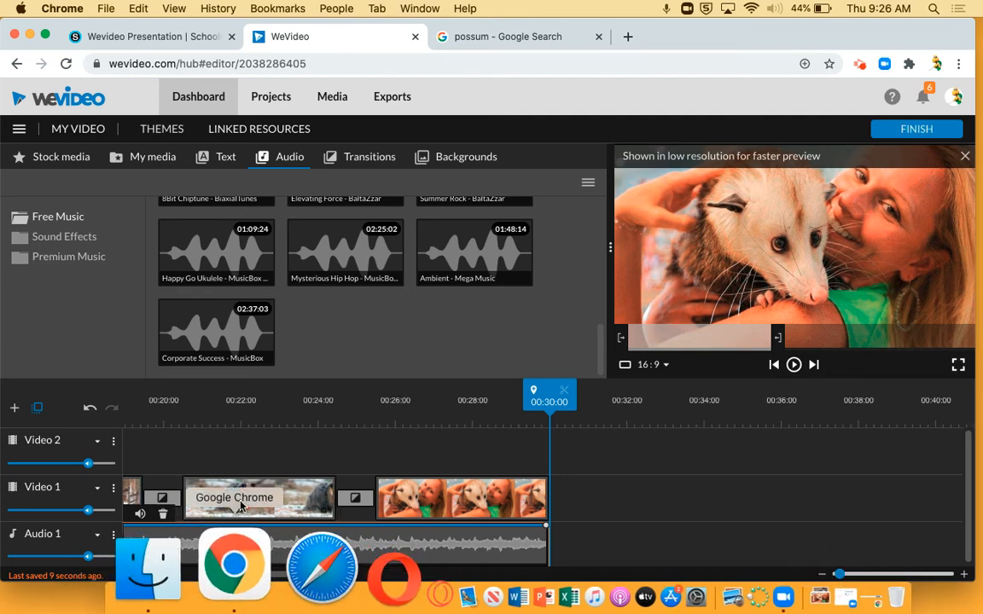
pyautogui.moveTo(231, 576); pyautogui.dragTo(94, 566)
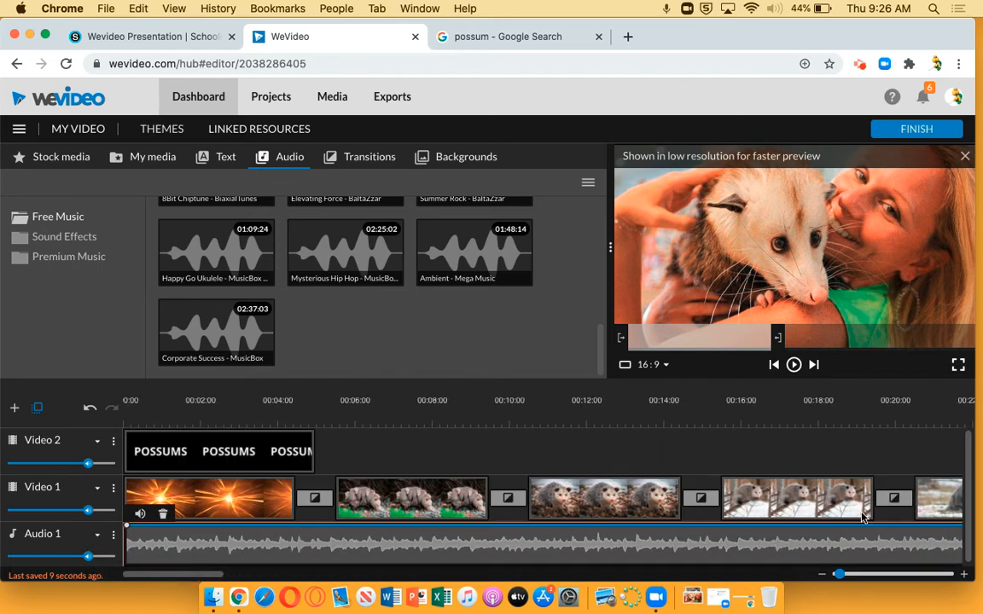
pyautogui.moveTo(839, 575); pyautogui.dragTo(837, 575)
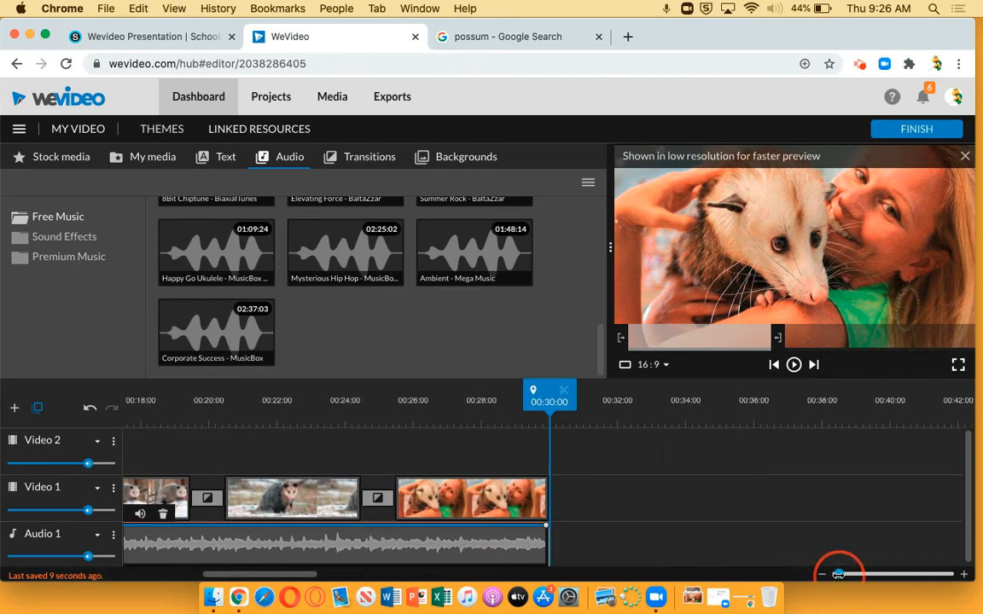
pyautogui.moveTo(548, 396); pyautogui.dragTo(5, 410)
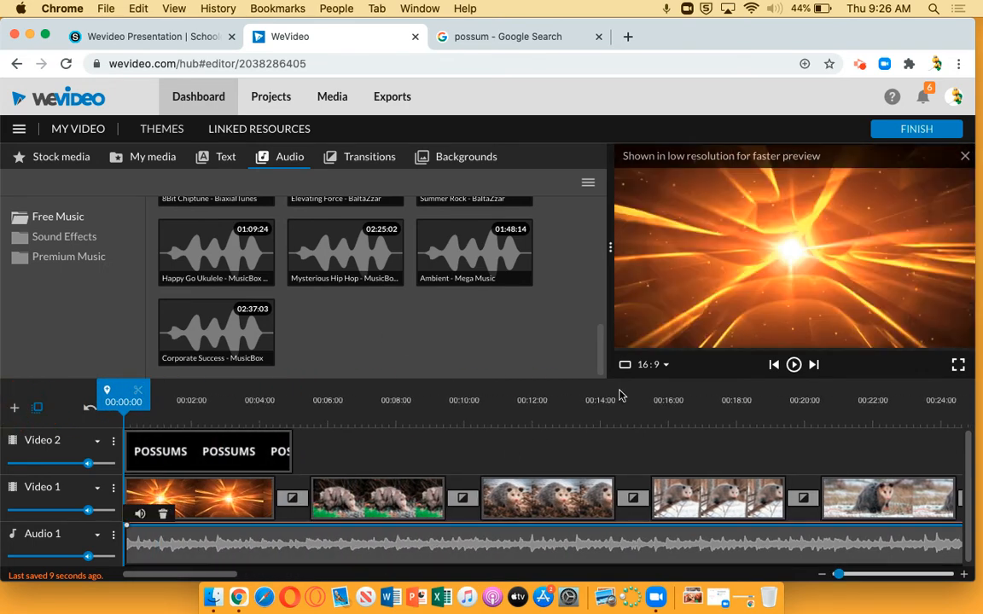
pyautogui.click(794, 365)
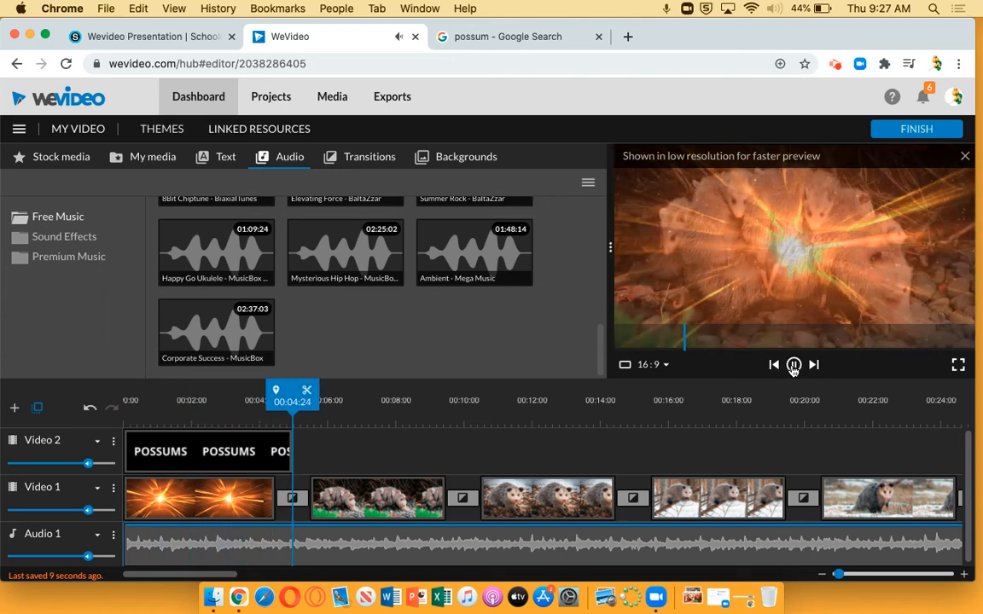
pyautogui.click(793, 365)
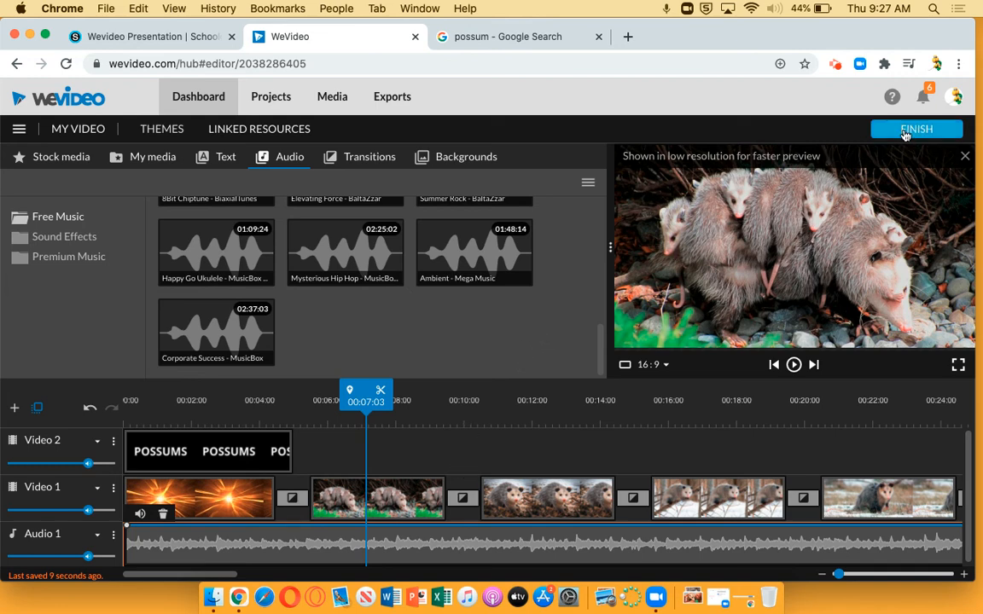
# Step: Save the current video edit
pyautogui.click(19, 129)
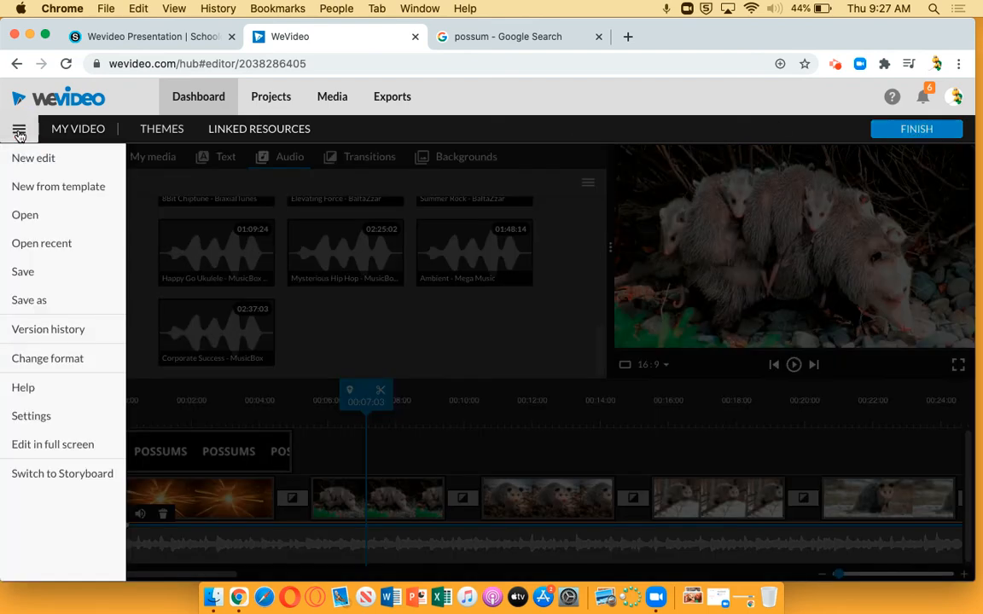
pyautogui.click(26, 269)
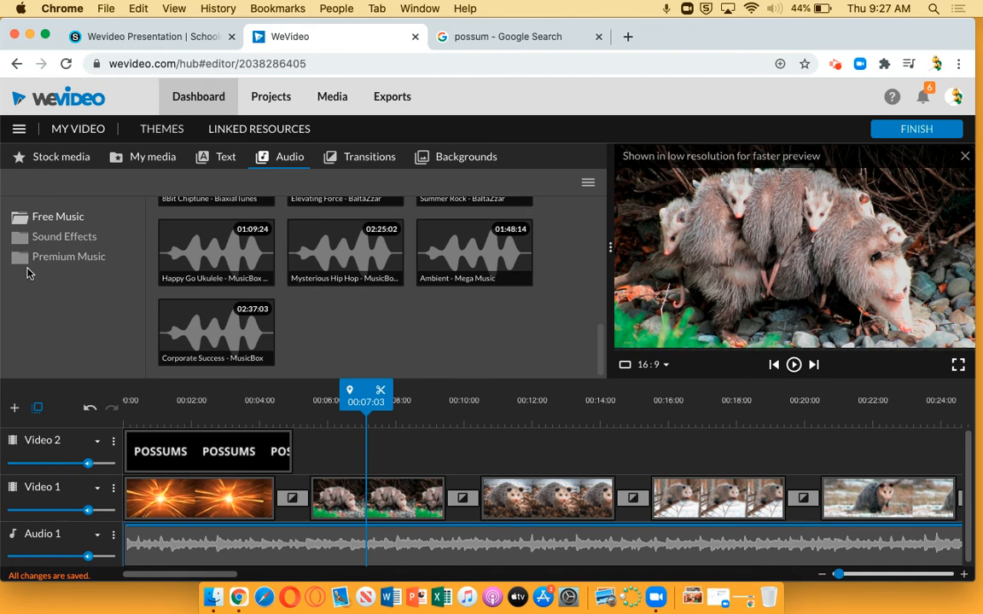
# Step: Finish the video with the export title Possums, add Google Drive as a destination, and export it
pyautogui.click(916, 129)
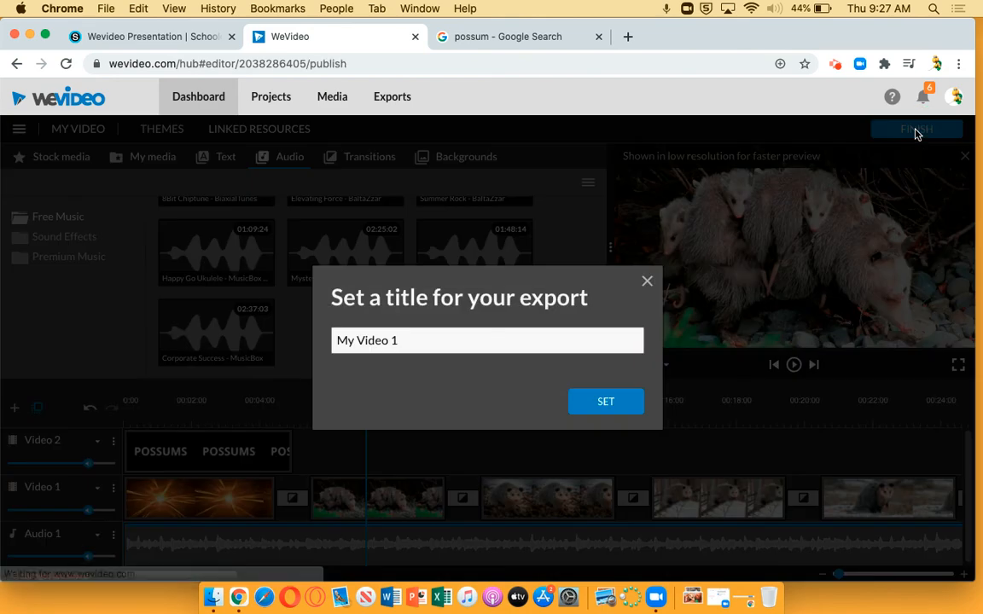
pyautogui.moveTo(449, 340); pyautogui.dragTo(259, 346)
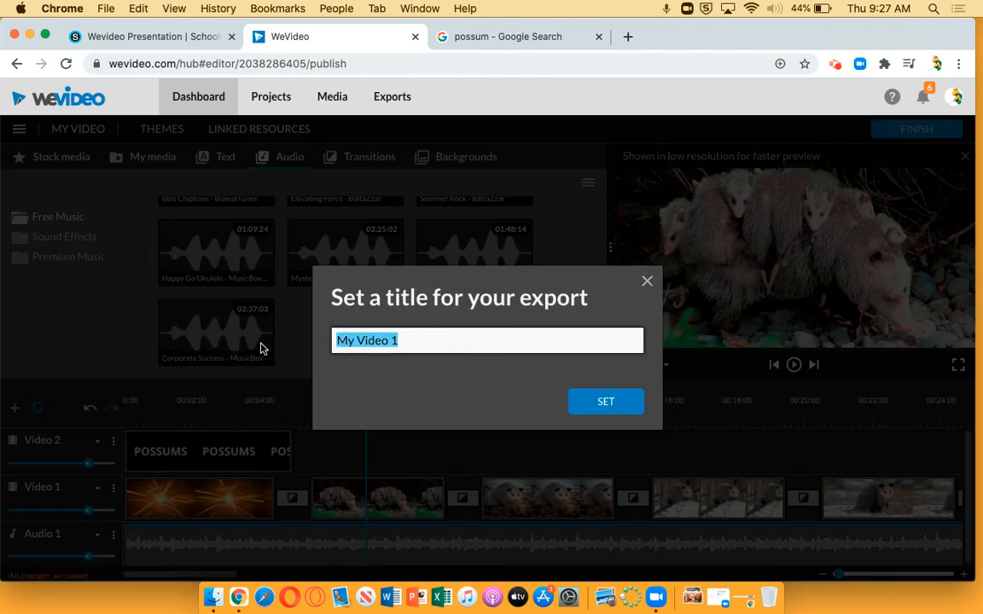
pyautogui.write('Possums')
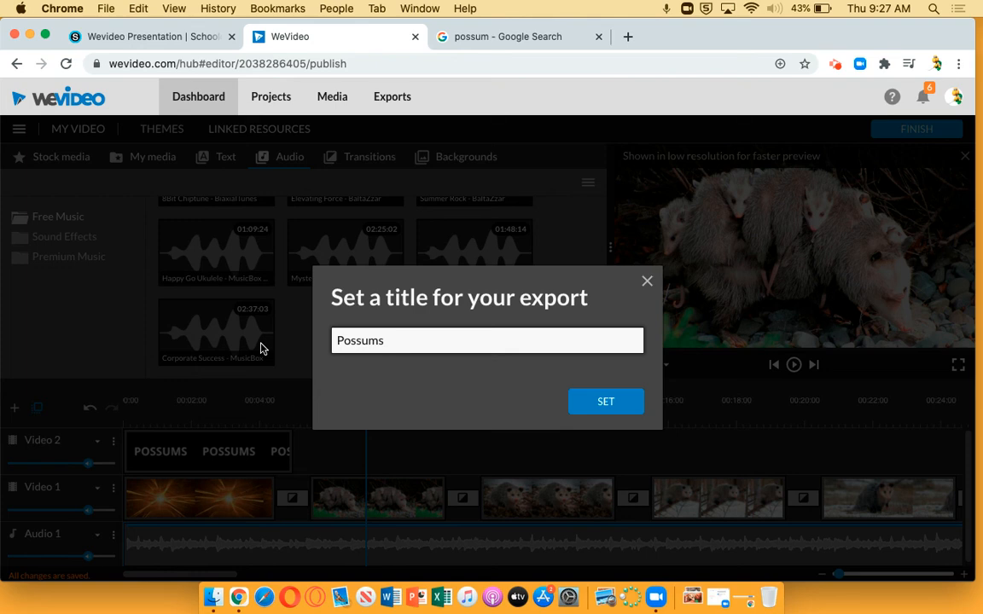
pyautogui.press('Return')
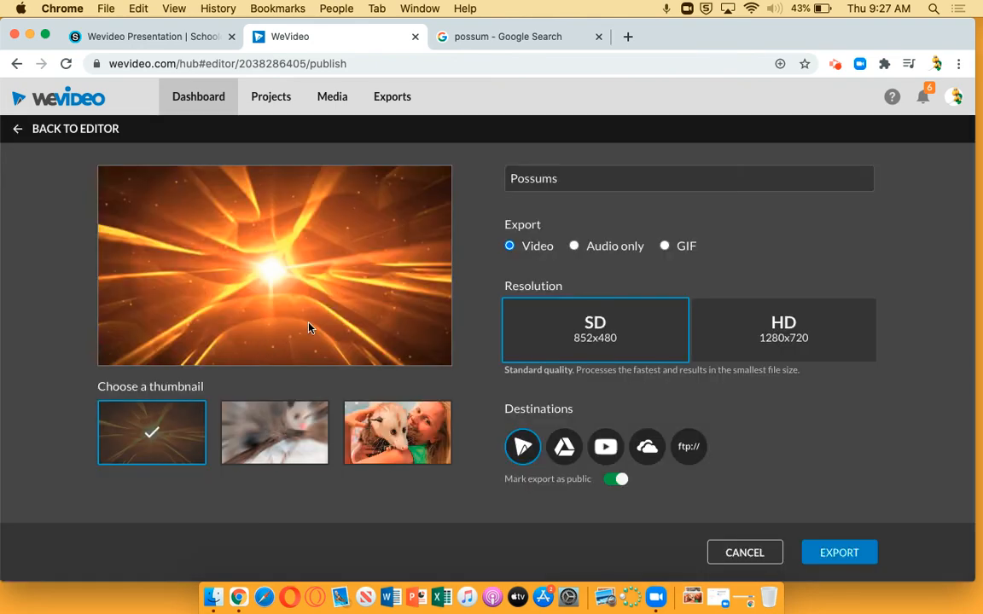
pyautogui.click(564, 447)
pyautogui.click(830, 553)
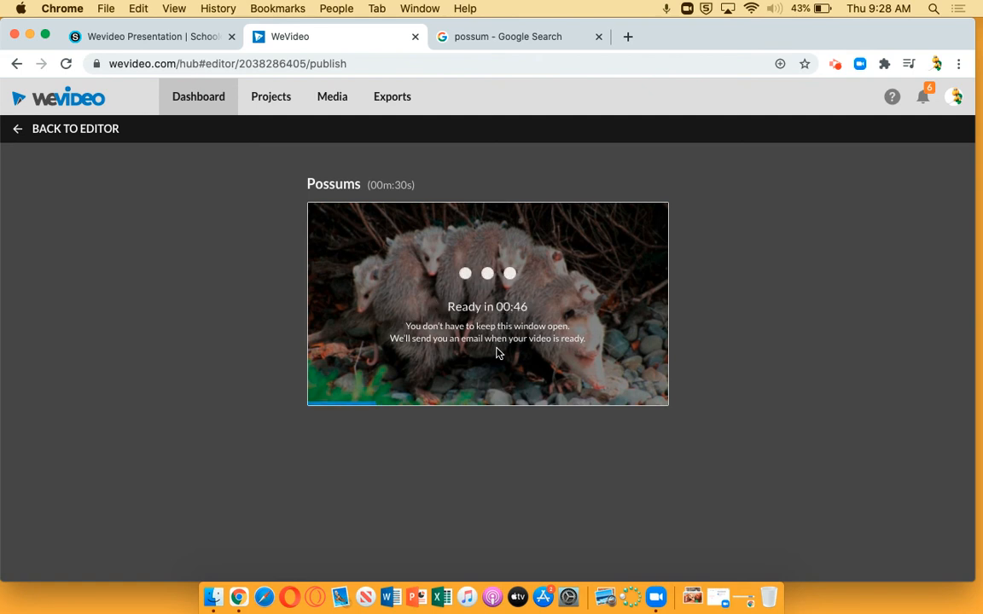
pyautogui.click(836, 66)
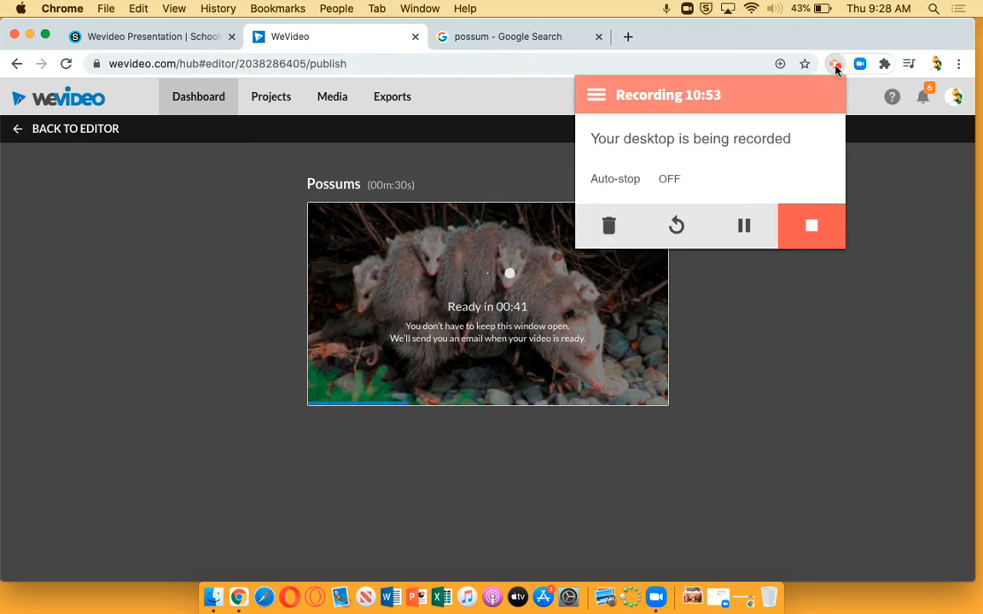